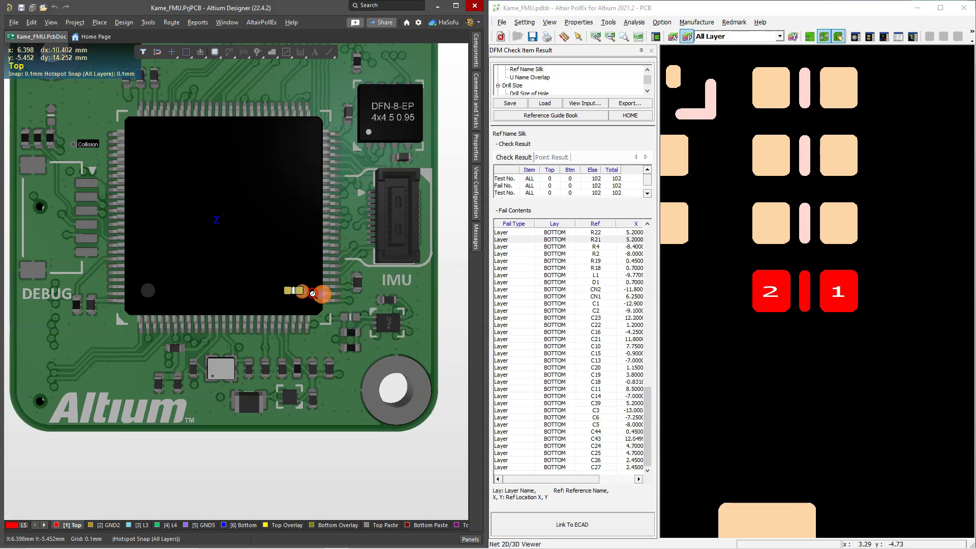
Cross-probe failed Ref Name Silk parts L1, C10, C39 and R12 in PollEx and Altium.
left_click(521, 275)
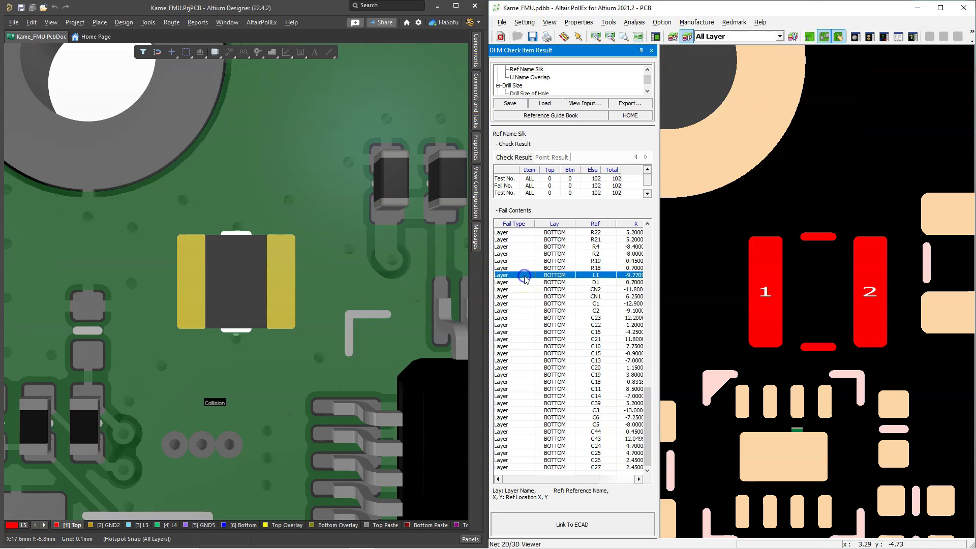
left_click(527, 346)
left_click(533, 403)
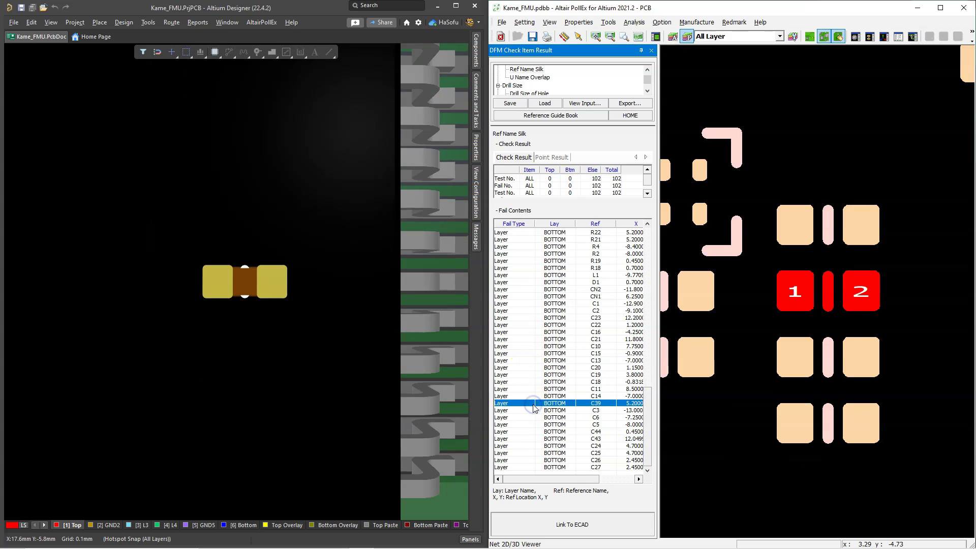
scroll(530, 343, "up", 5)
left_click(529, 318)
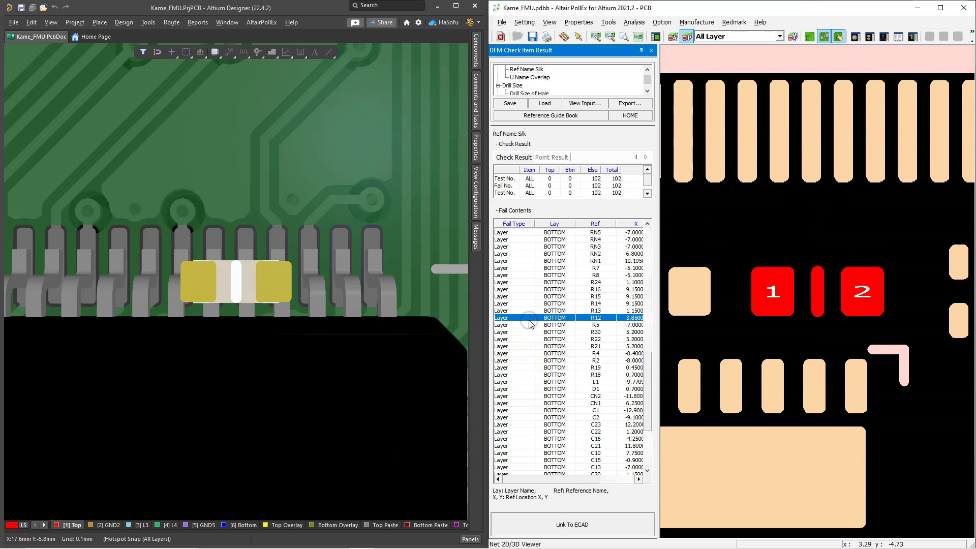
Locate one more failed Ref Name Silk part from the fail list on both boards.
scroll(529, 324, "down", 5)
left_click(529, 303)
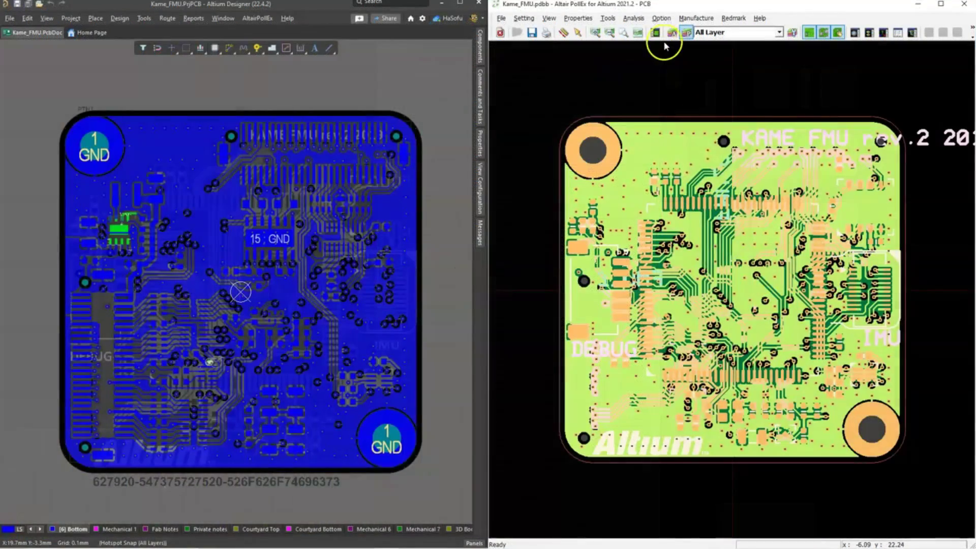
Open DFM Input and enable all Board and Component check items.
left_click(661, 18)
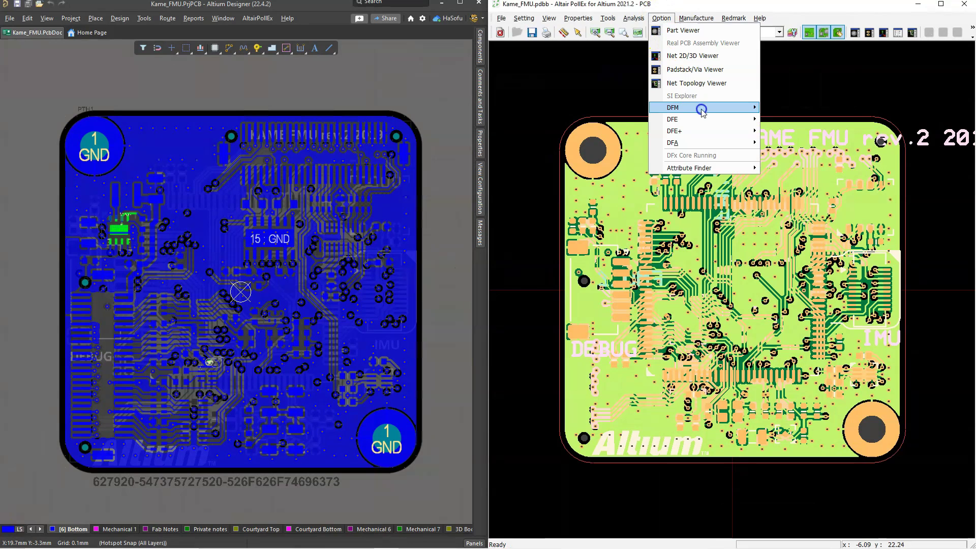
mouse_move(712, 109)
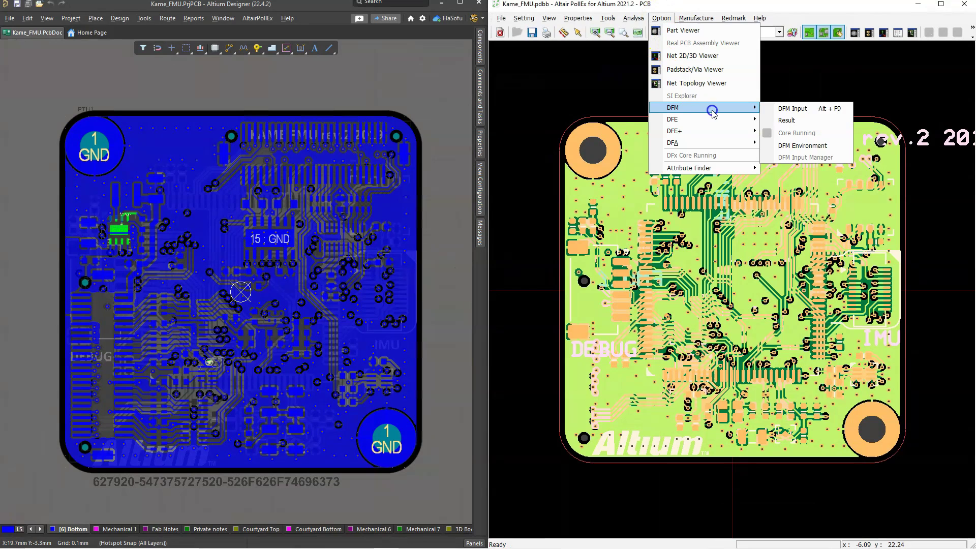
left_click(790, 109)
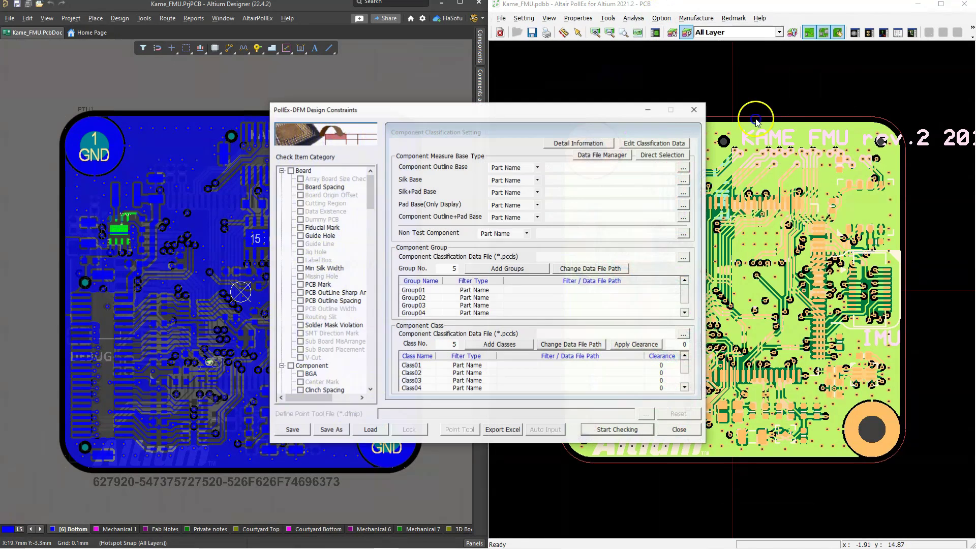
left_click(293, 171)
scroll(292, 299, "down", 3)
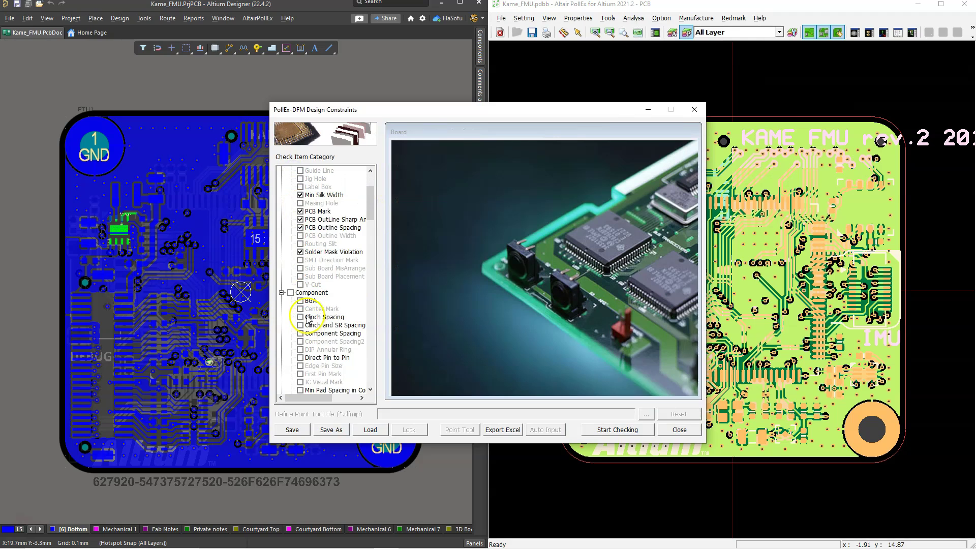
left_click(290, 293)
Enable all Drill Size and Pad check items in the DFM check categories.
scroll(300, 308, "down", 9)
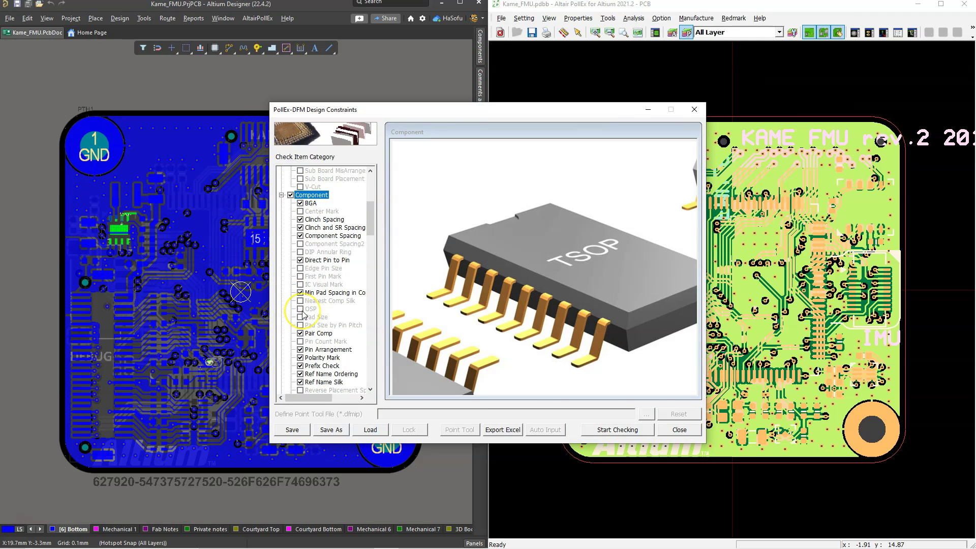
scroll(302, 314, "down", 3)
left_click(290, 252)
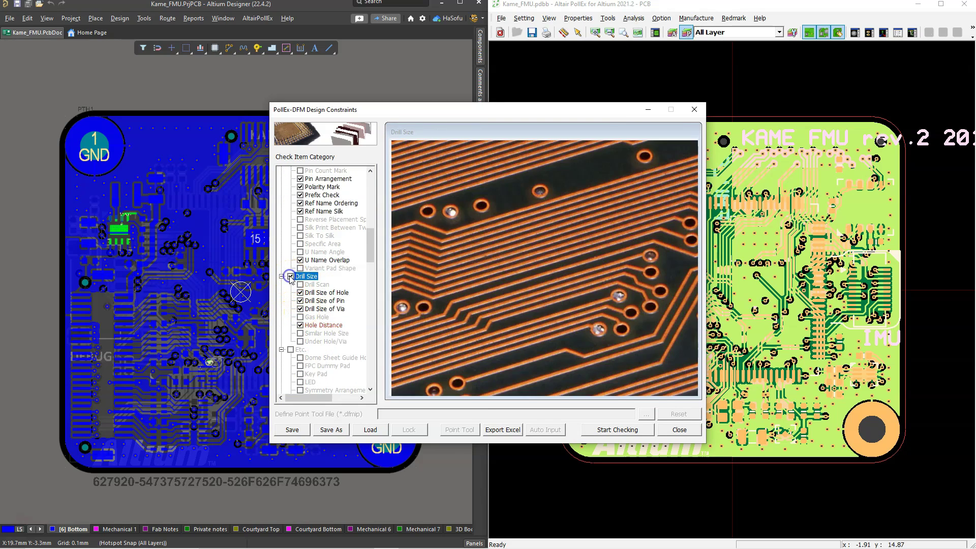
scroll(301, 299, "down", 12)
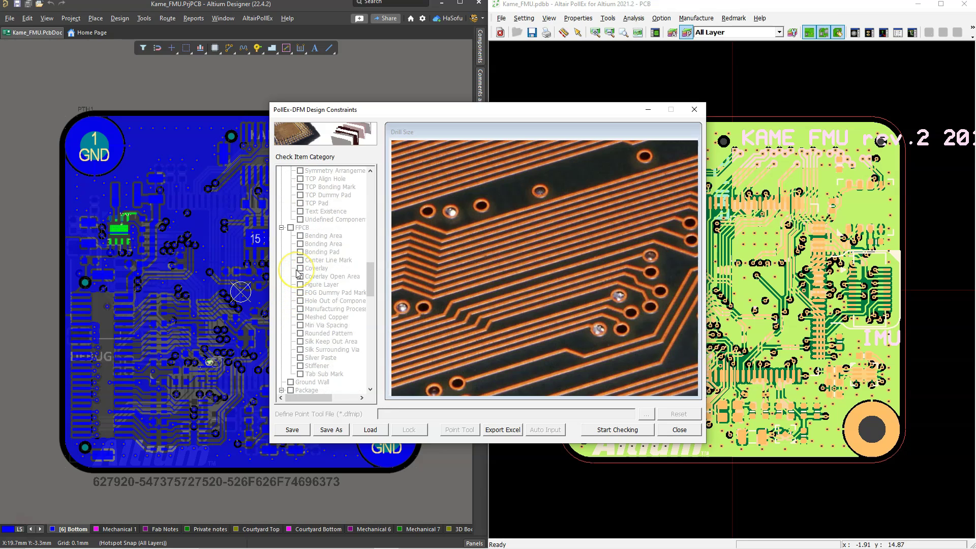
scroll(299, 273, "down", 8)
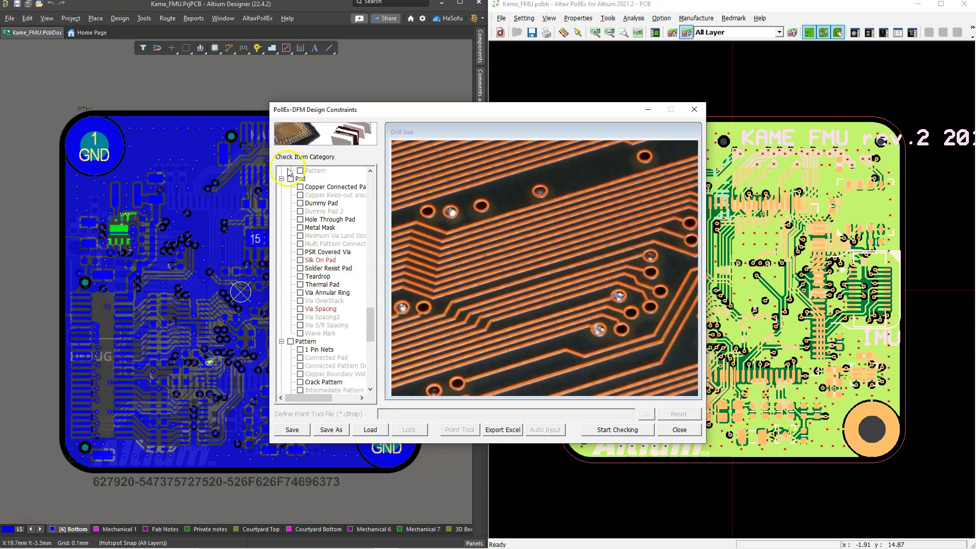
left_click(290, 178)
scroll(315, 267, "down", 4)
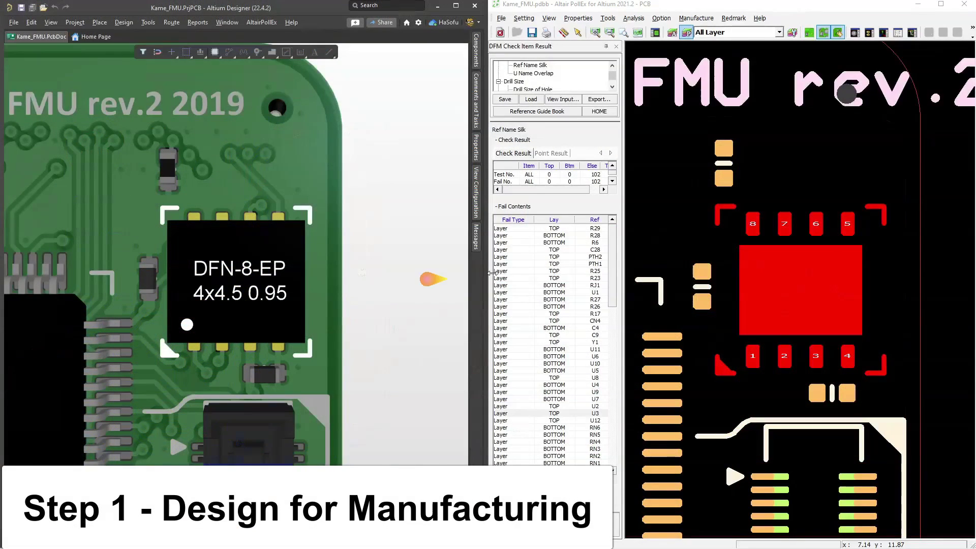
left_click(658, 19)
mouse_move(742, 108)
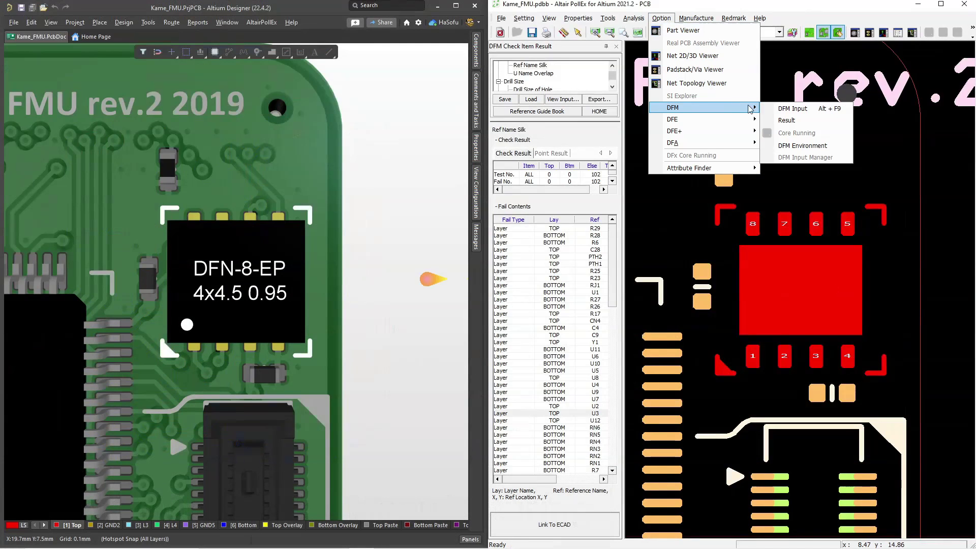
left_click(791, 109)
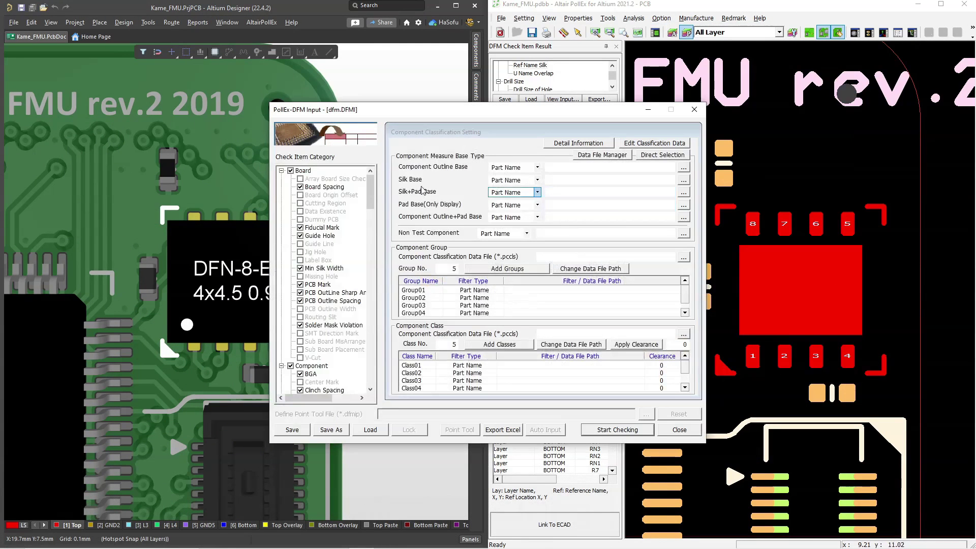
left_click(324, 185)
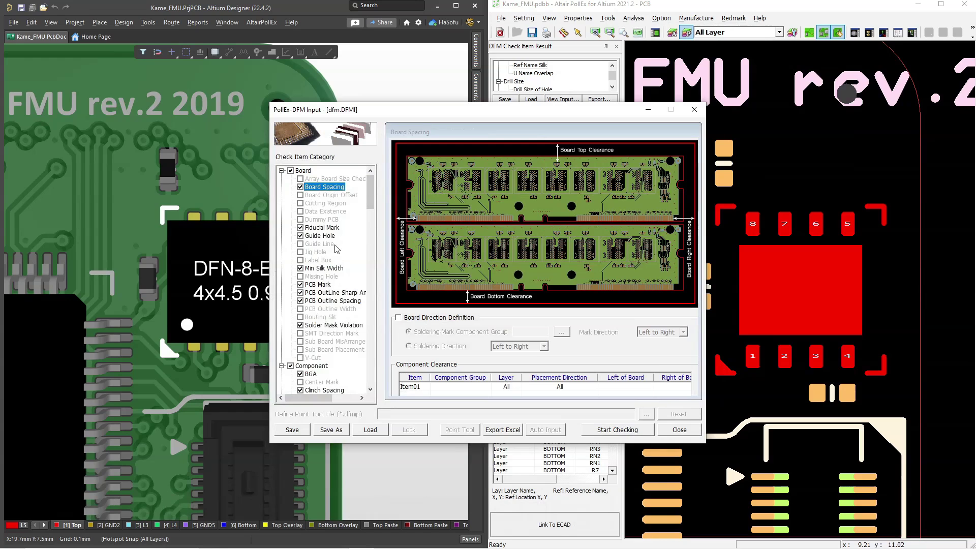
scroll(312, 291, "down", 4)
left_click(312, 269)
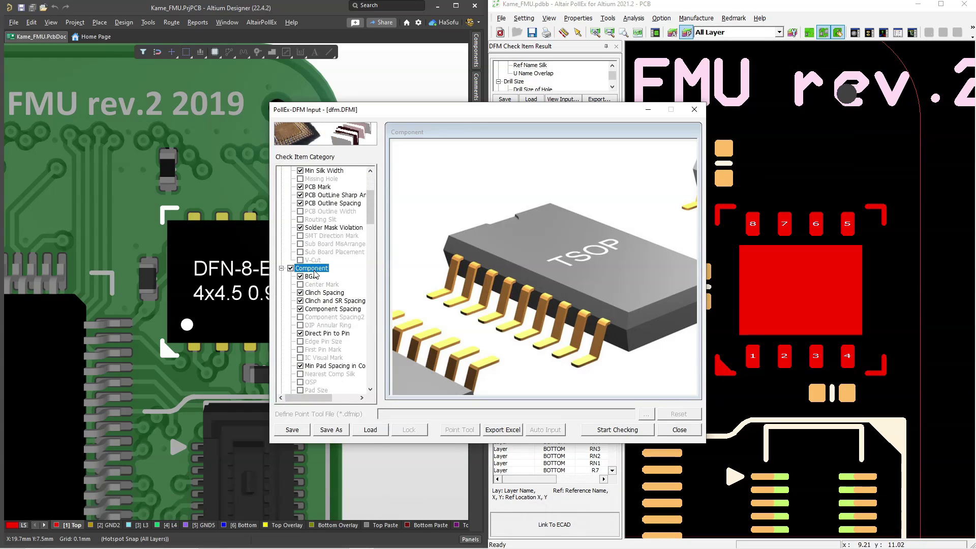
scroll(314, 335, "down", 4)
scroll(315, 331, "down", 4)
left_click(316, 304)
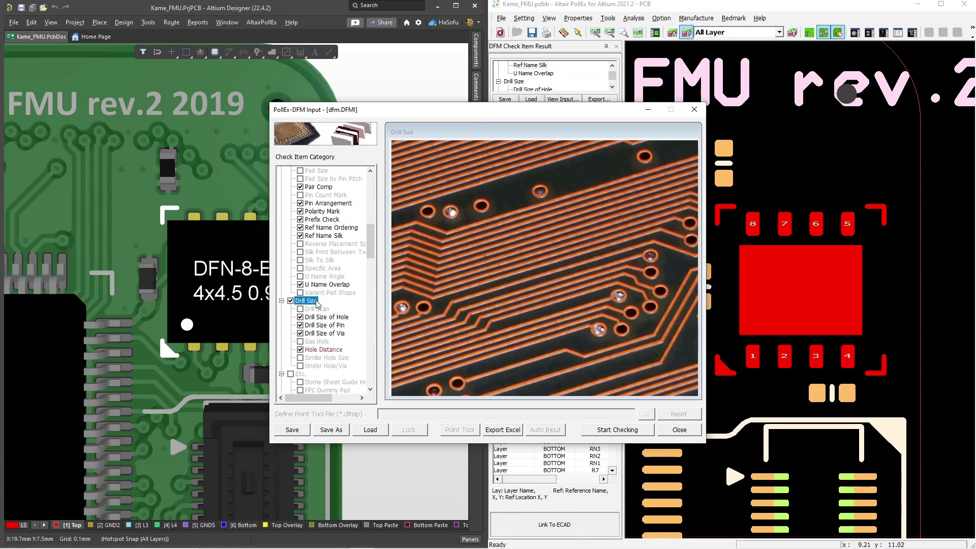
scroll(328, 319, "down", 2)
scroll(329, 319, "down", 8)
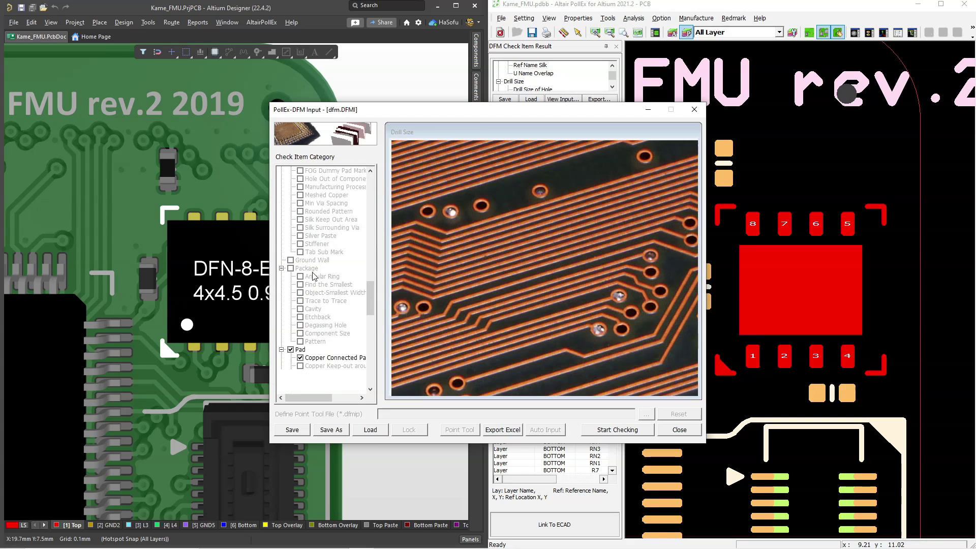
scroll(313, 276, "down", 1)
left_click(300, 252)
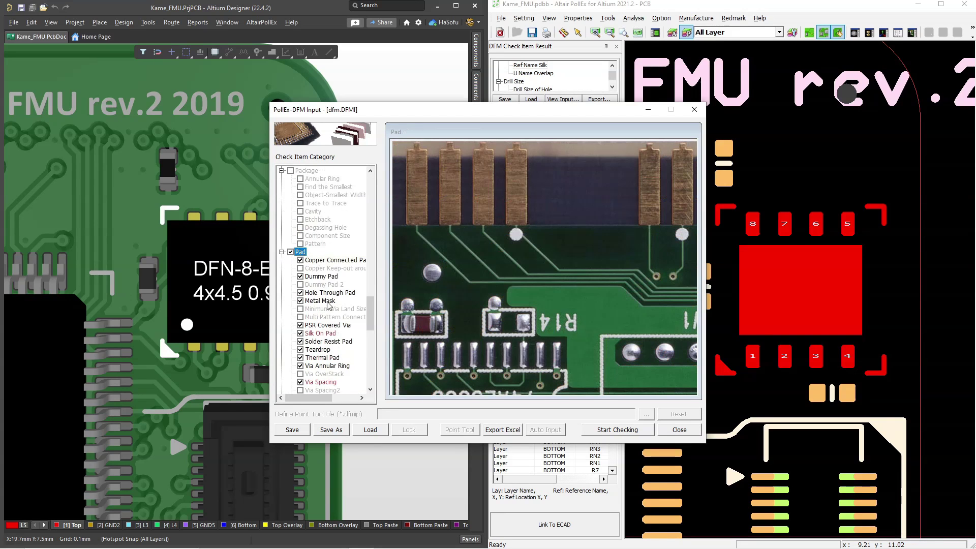
scroll(328, 305, "down", 6)
scroll(328, 305, "down", 3)
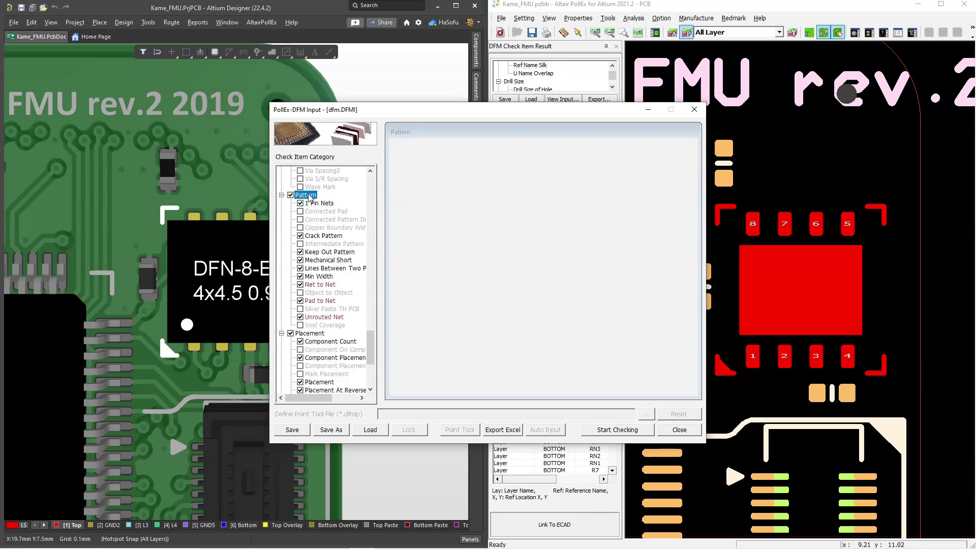
left_click(308, 333)
scroll(317, 305, "down", 5)
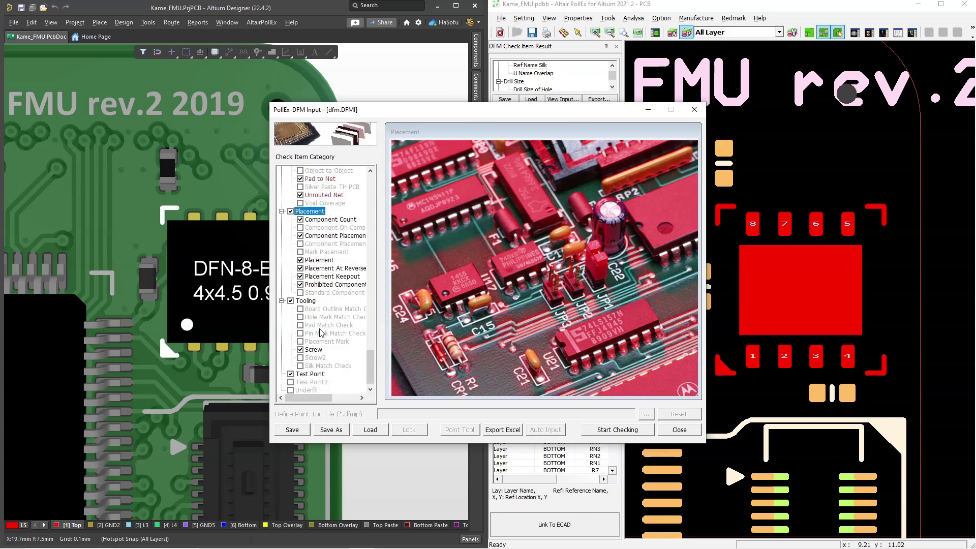
left_click(307, 293)
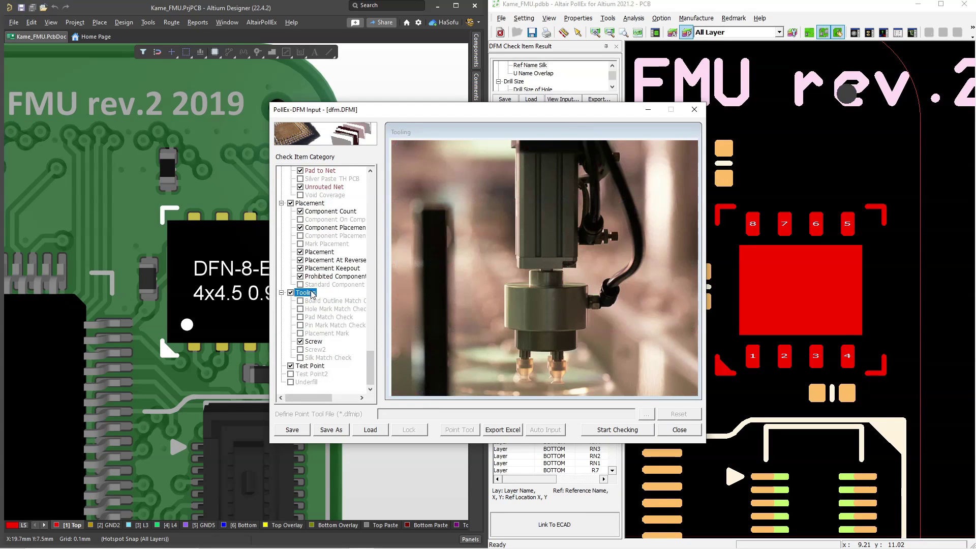
left_click(311, 364)
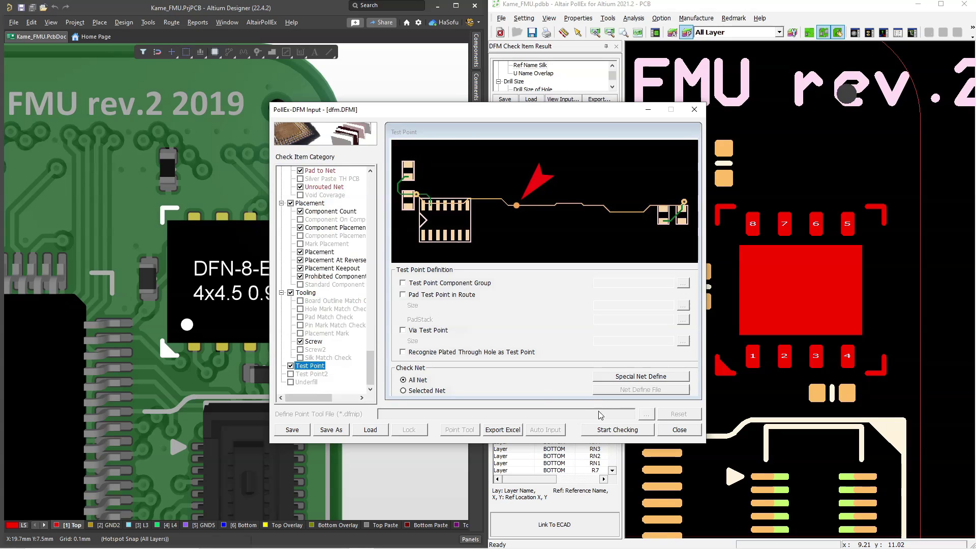
left_click(660, 432)
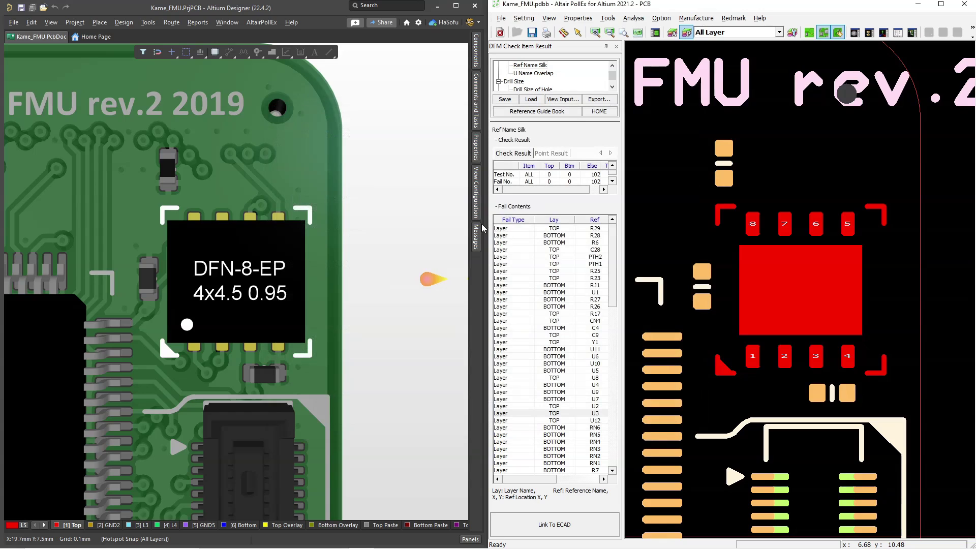
Show failing parts R26, U7, R24, R5, R21 and C23 on both boards.
left_click(584, 307)
left_click(538, 399)
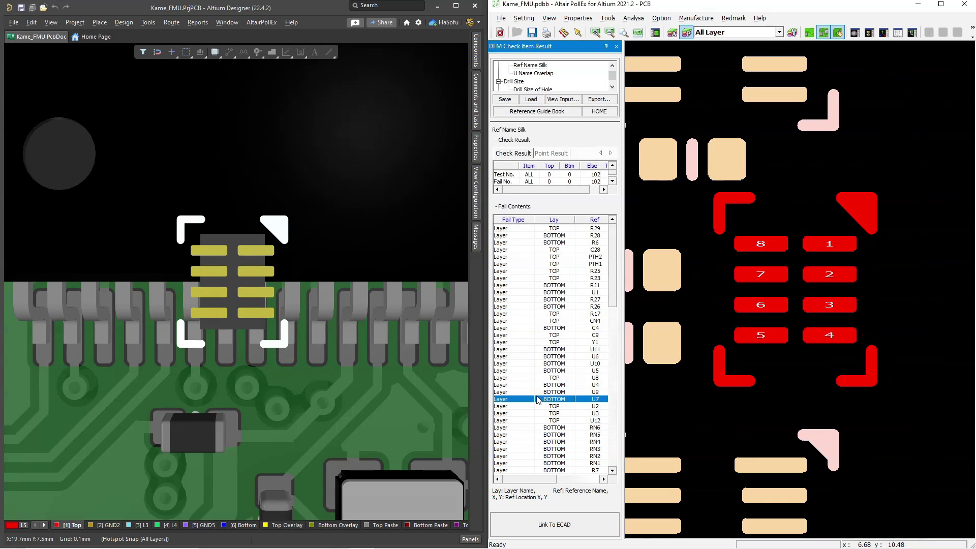
scroll(538, 399, "down", 4)
left_click(537, 399)
scroll(537, 399, "down", 3)
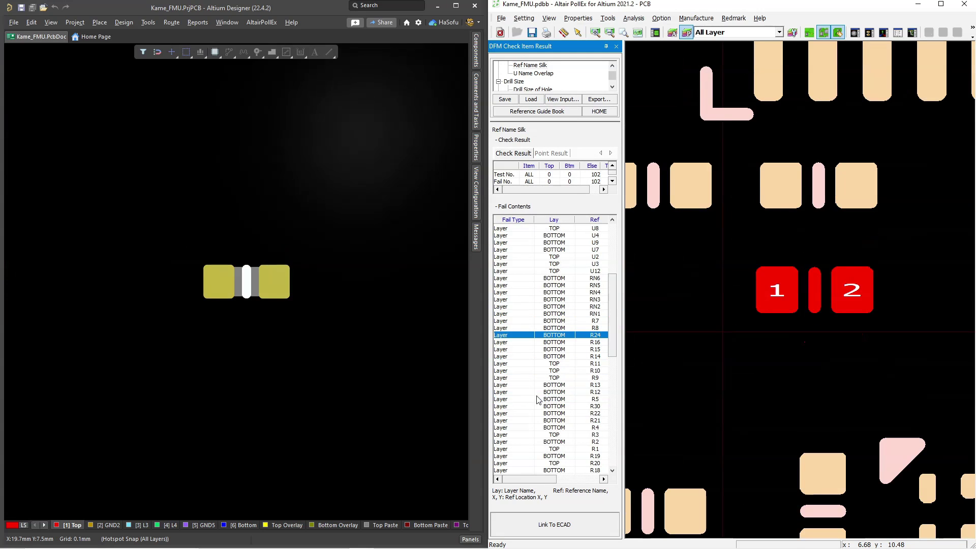
left_click(538, 399)
left_click(536, 420)
scroll(535, 426, "down", 5)
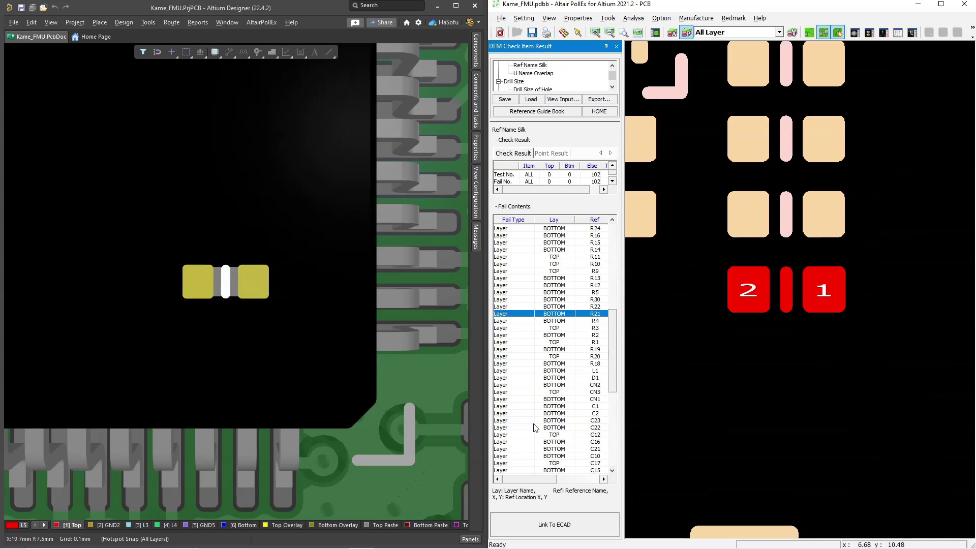
left_click(535, 420)
scroll(535, 424, "down", 6)
Show failing capacitors C6, C44, C27, C7, C43, C35 and C24, then select U Name Overlap.
left_click(534, 424)
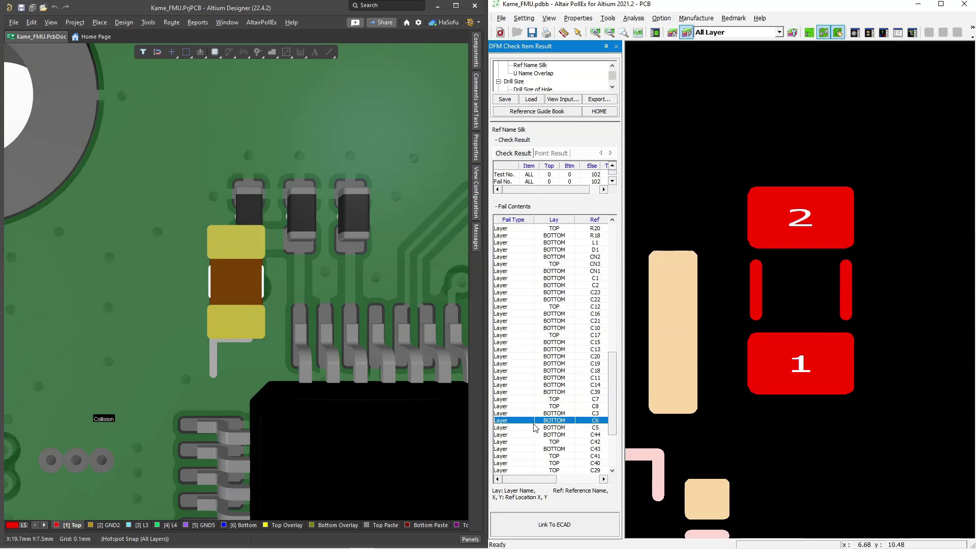
left_click(534, 436)
scroll(534, 436, "down", 5)
left_click(534, 436)
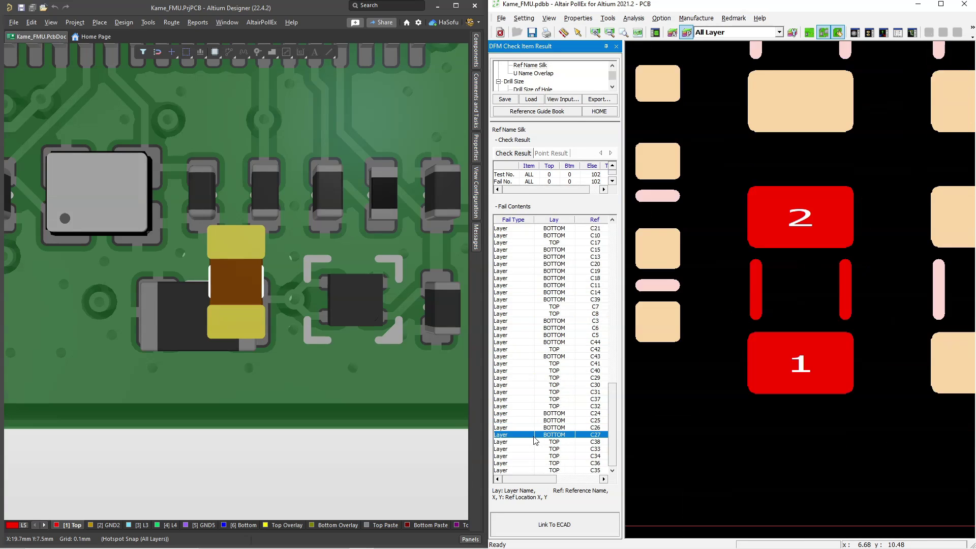
left_click(543, 306)
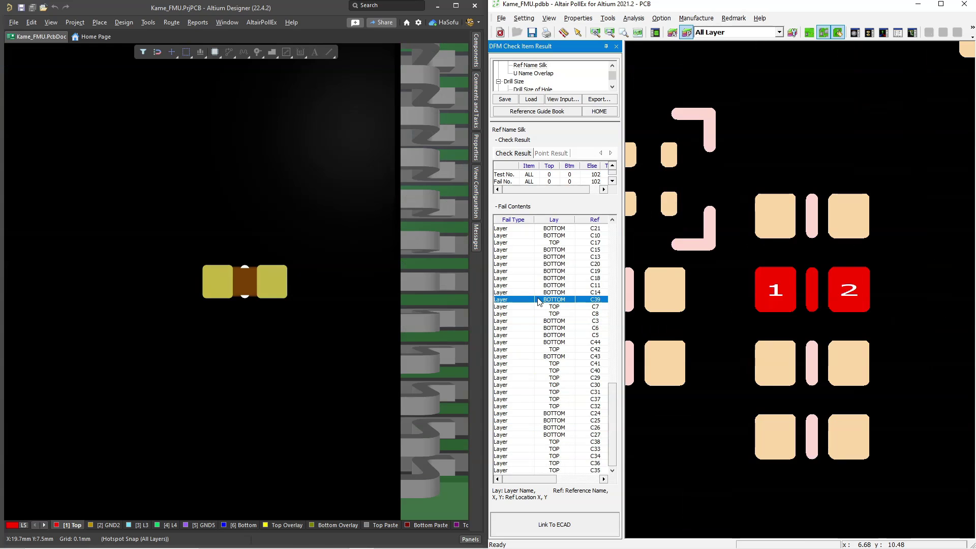
left_click(535, 357)
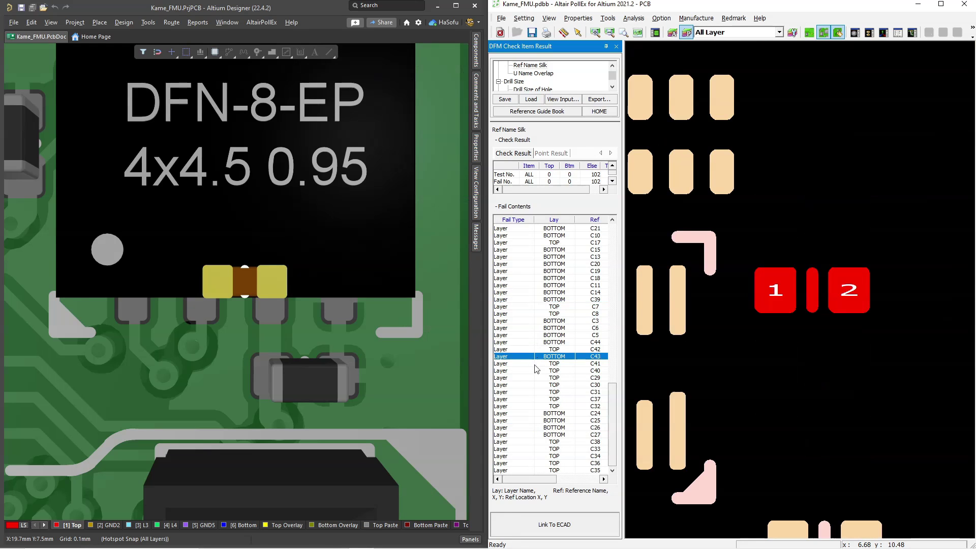
left_click(530, 470)
left_click(543, 414)
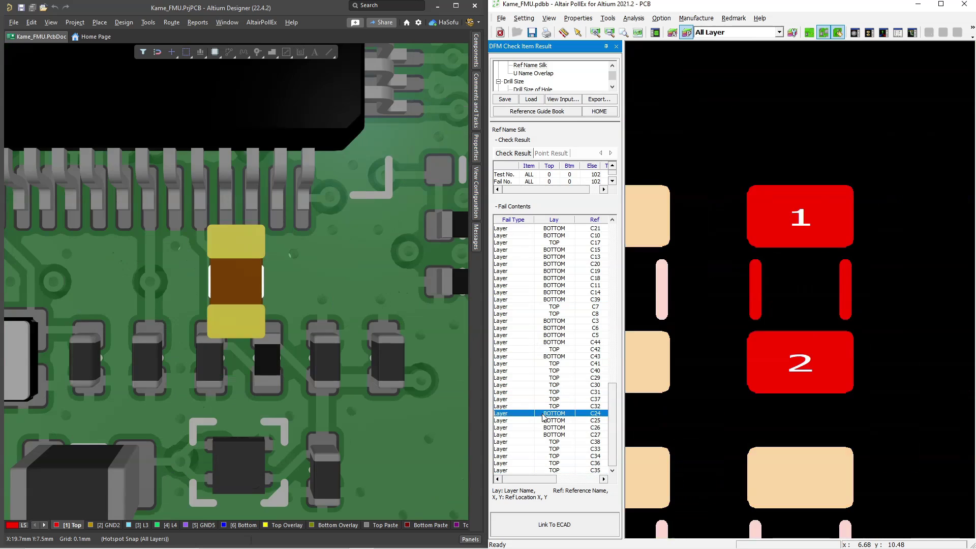
left_click(544, 73)
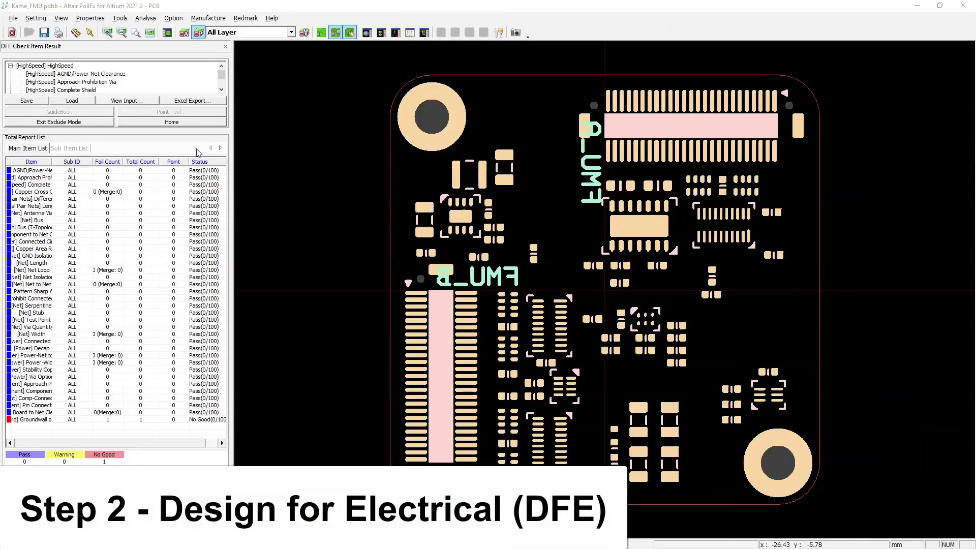
Open the DFE Input design constraints and review the check categories.
left_click(174, 18)
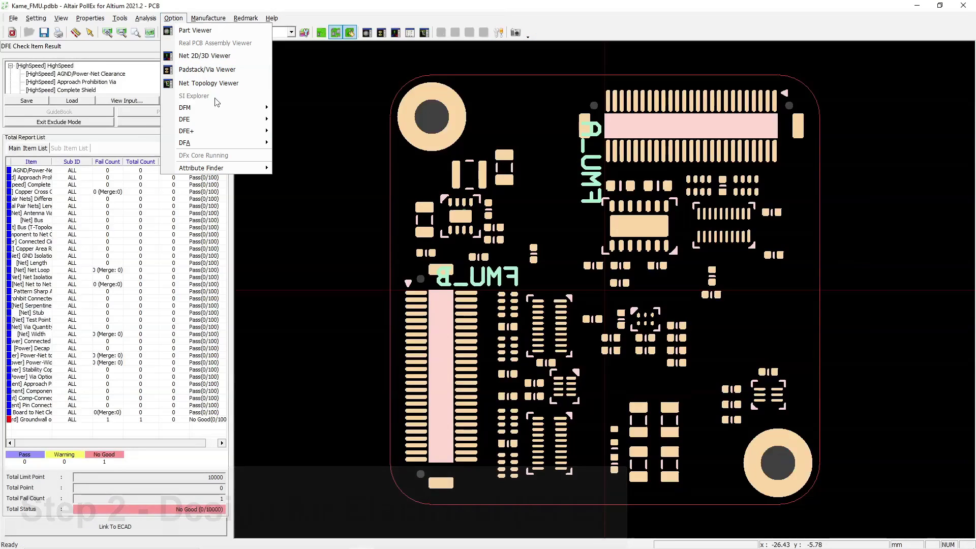
mouse_move(219, 119)
left_click(320, 121)
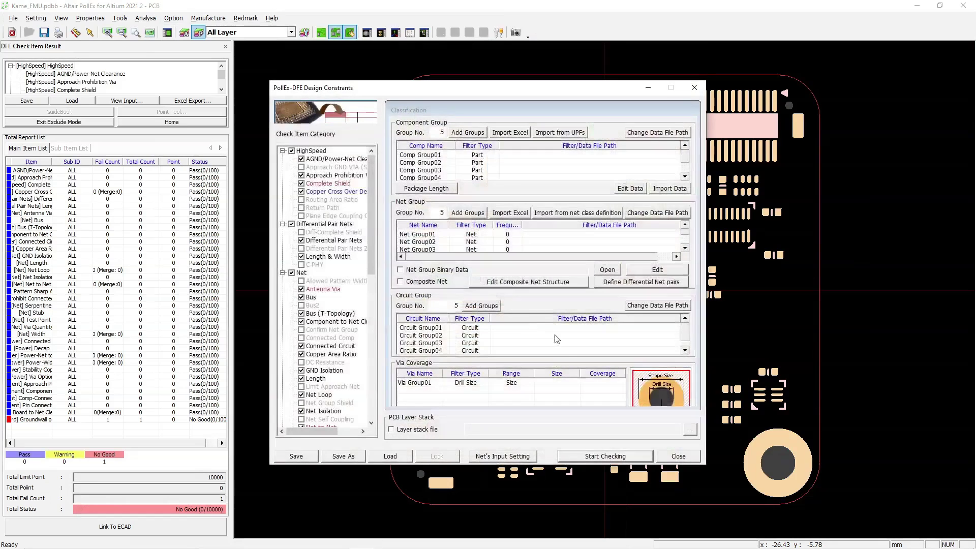
scroll(357, 213, "down", 5)
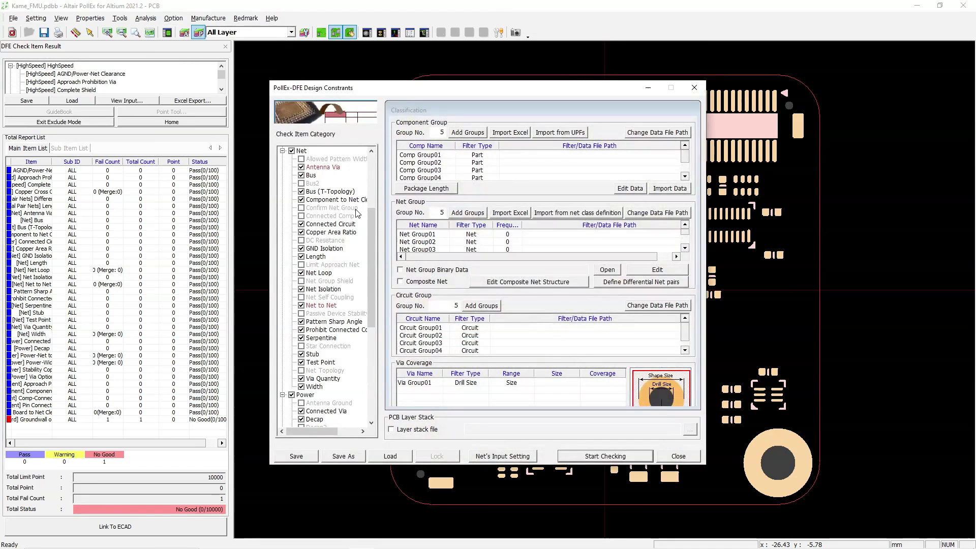
scroll(371, 270, "up", 5)
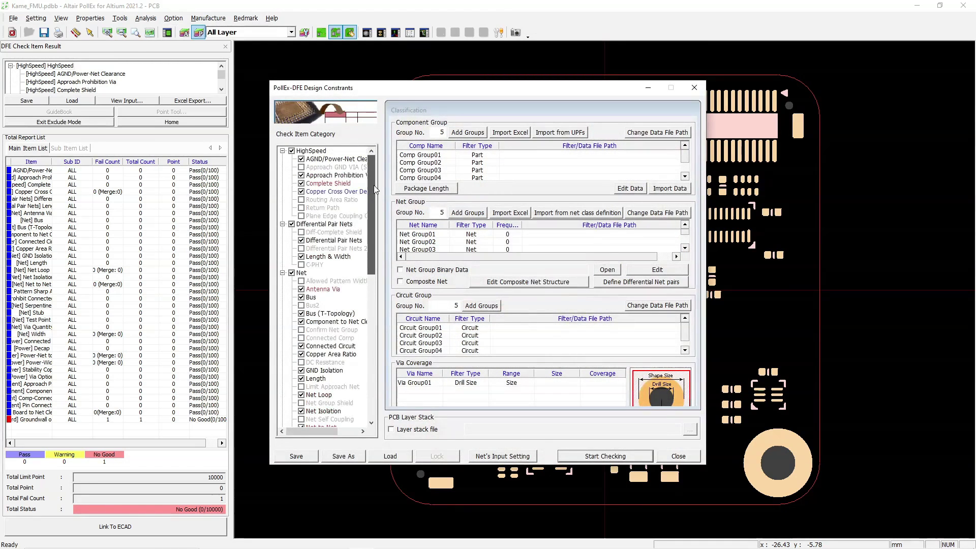
left_click_drag(373, 185, 385, 348)
Start the DFE check, saving the check settings as dfe.
left_click(592, 456)
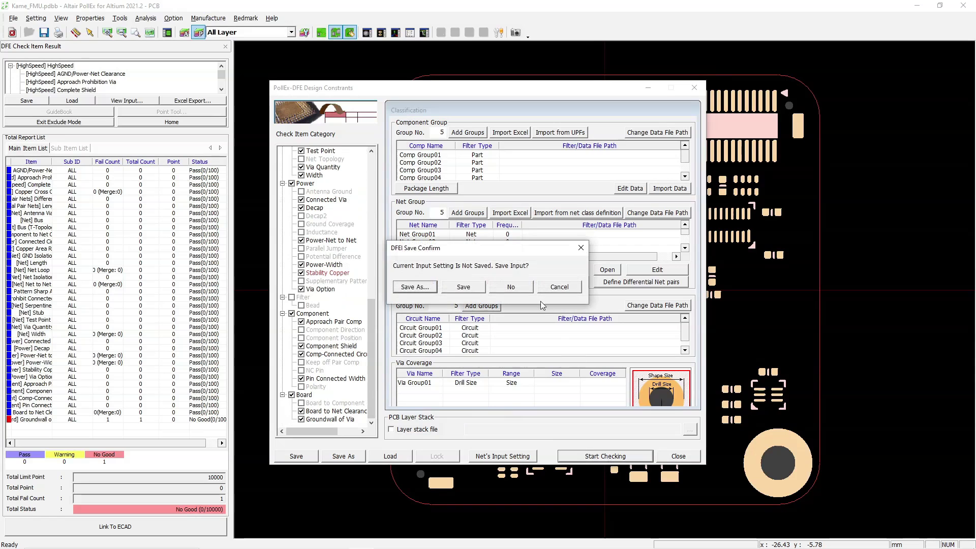
left_click(477, 288)
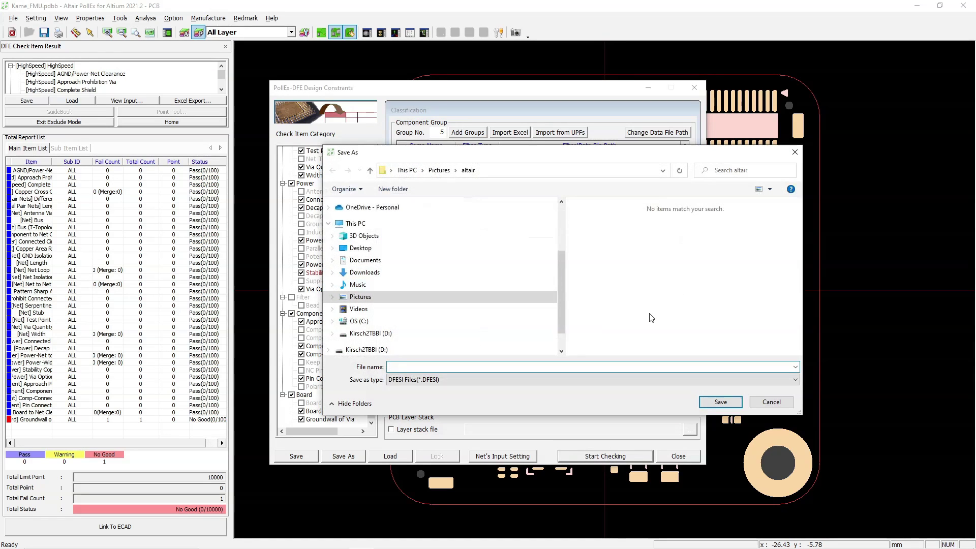
type("dfe")
left_click(721, 402)
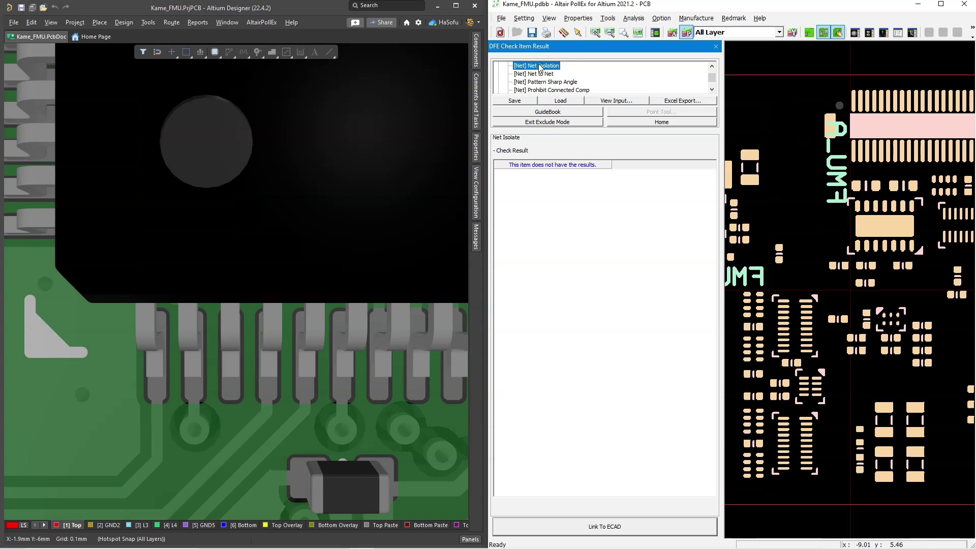
Show the [Net] Net summary and locate the Groundwall of Via failure on the board.
scroll(541, 76, "down", 2)
scroll(540, 75, "up", 2)
left_click(528, 82)
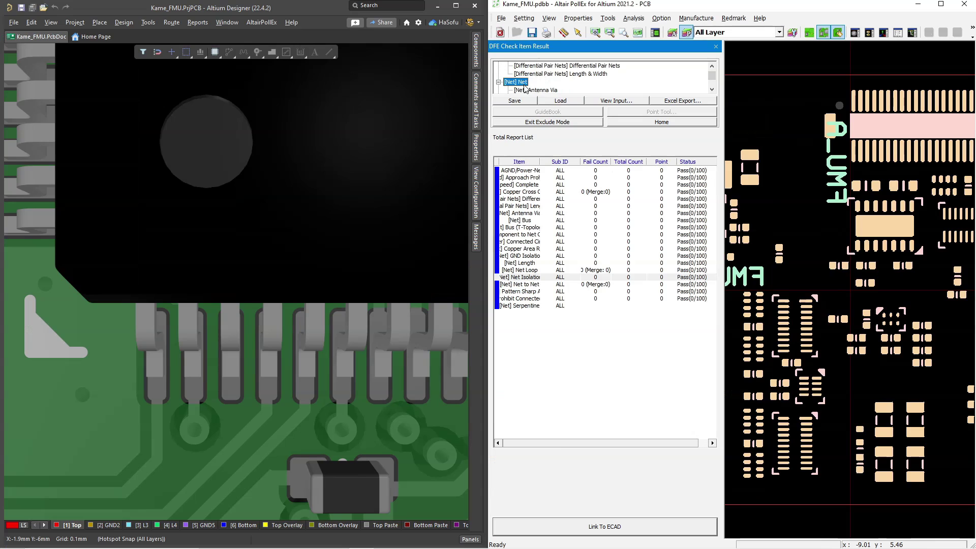
double_click(523, 420)
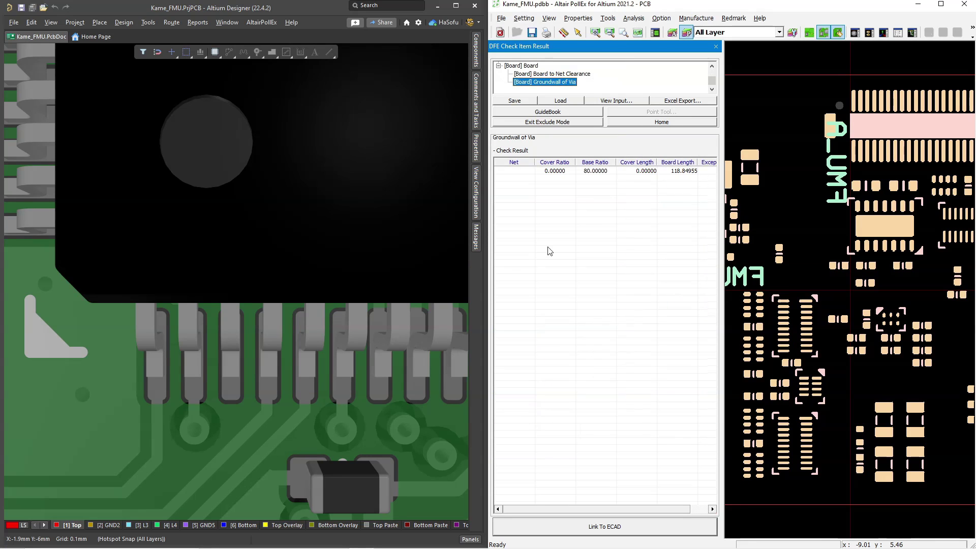
left_click(546, 173)
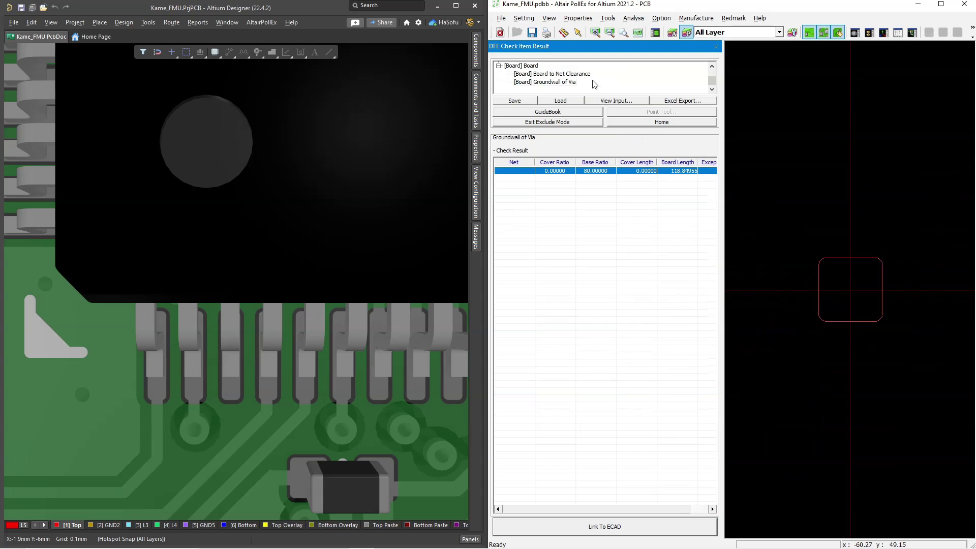
Review the Test Point and Antenna Via check results.
scroll(569, 77, "down", 6)
left_click(543, 74)
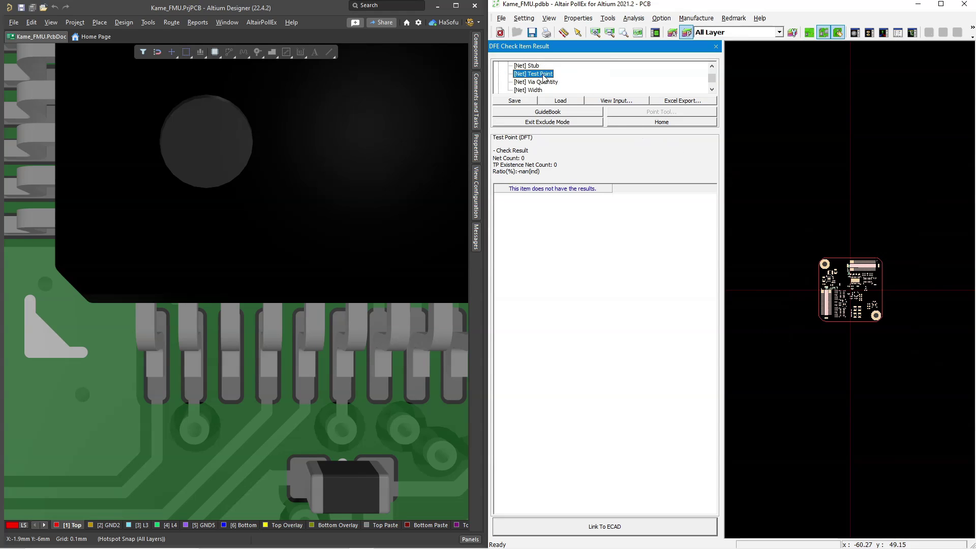
scroll(849, 290, "down", 2)
scroll(850, 290, "up", 4)
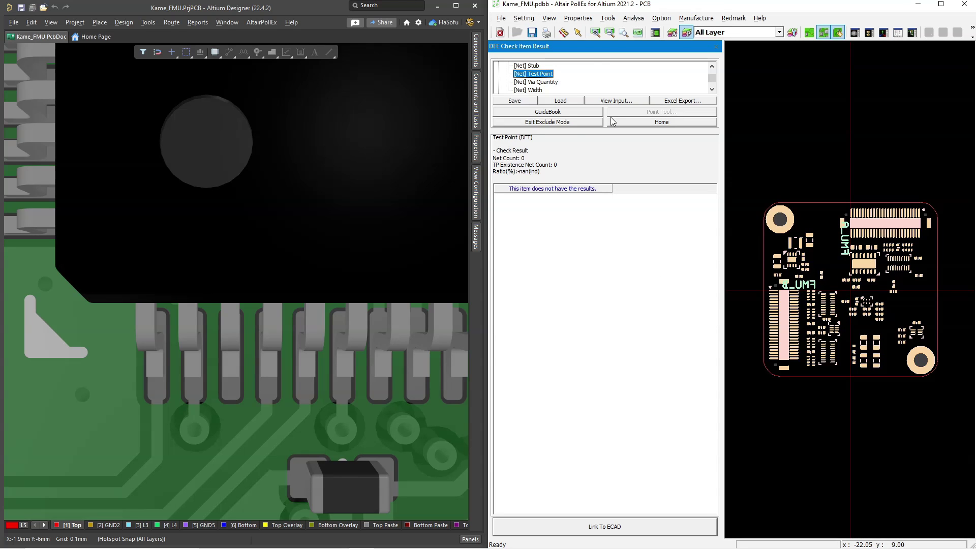
scroll(559, 81, "up", 4)
left_click(546, 82)
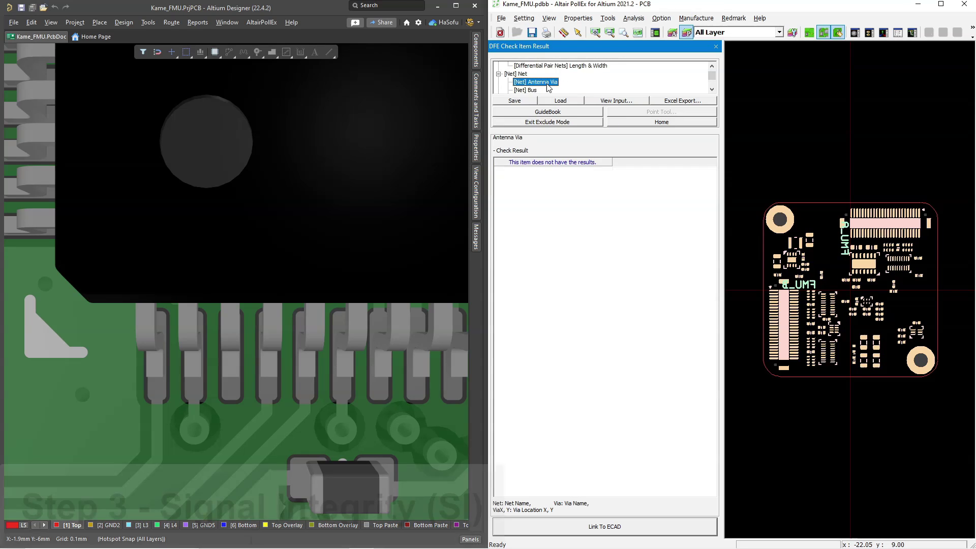
left_click(531, 89)
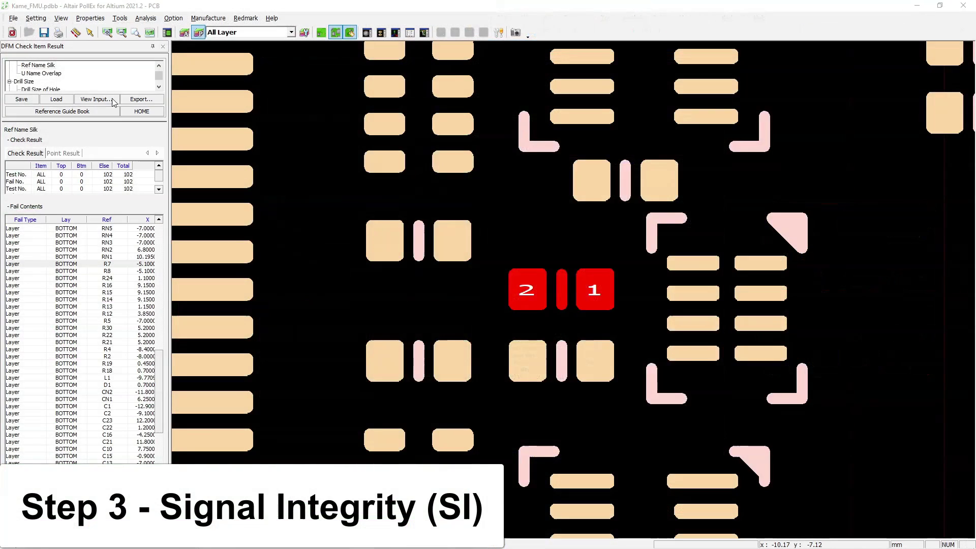
Inspect the BERYLLIA material in the Materials library and cancel out without changes.
left_click(113, 102)
scroll(386, 234, "down", 1)
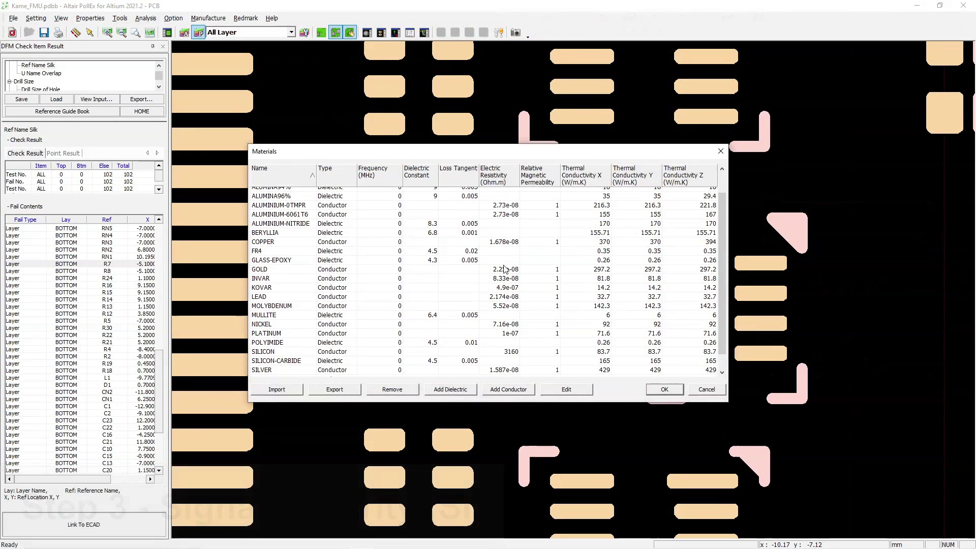
scroll(505, 270, "up", 1)
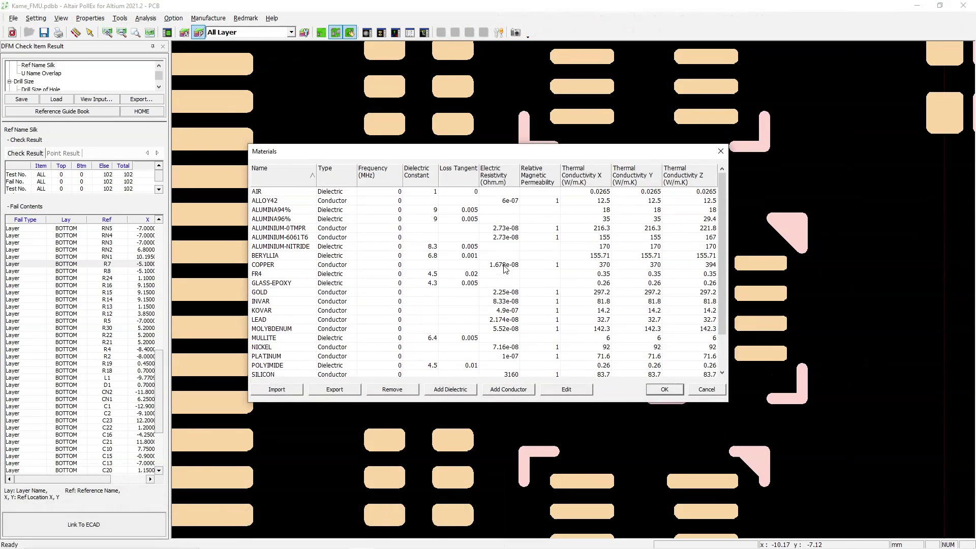
double_click(385, 258)
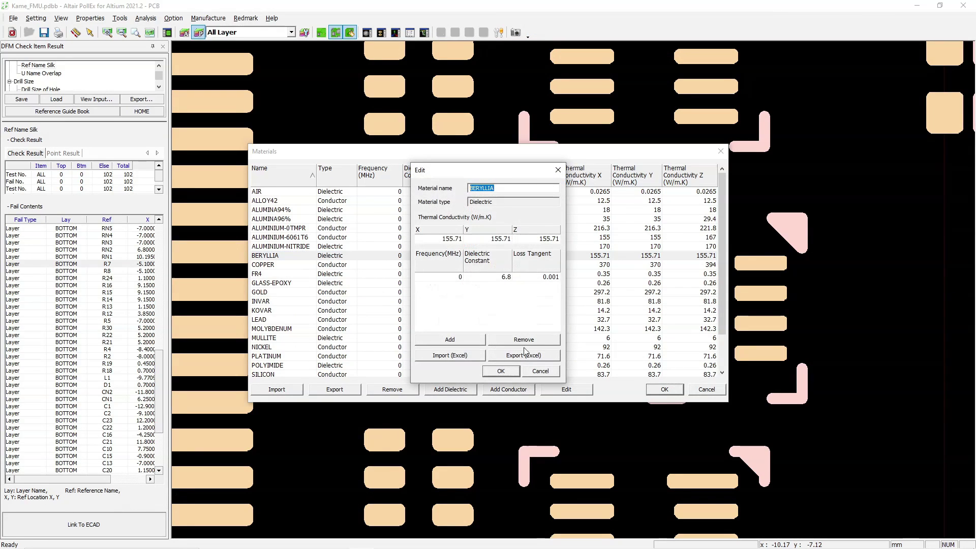
left_click(540, 371)
left_click(705, 389)
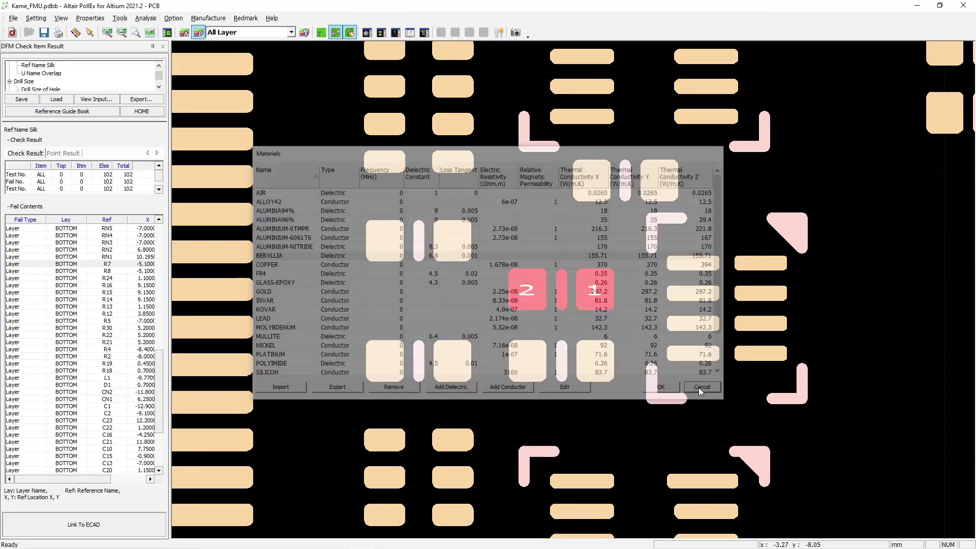
left_click(90, 18)
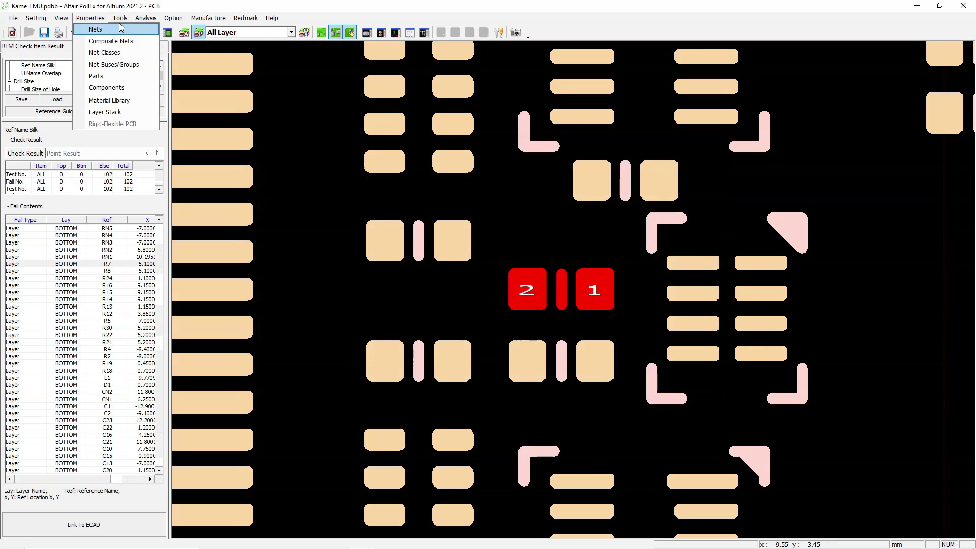
left_click(136, 112)
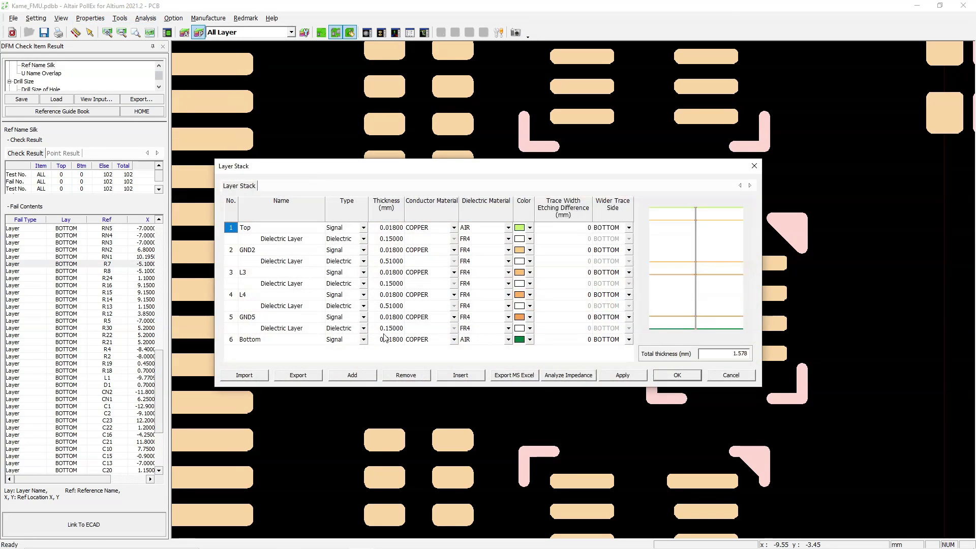
left_click(468, 374)
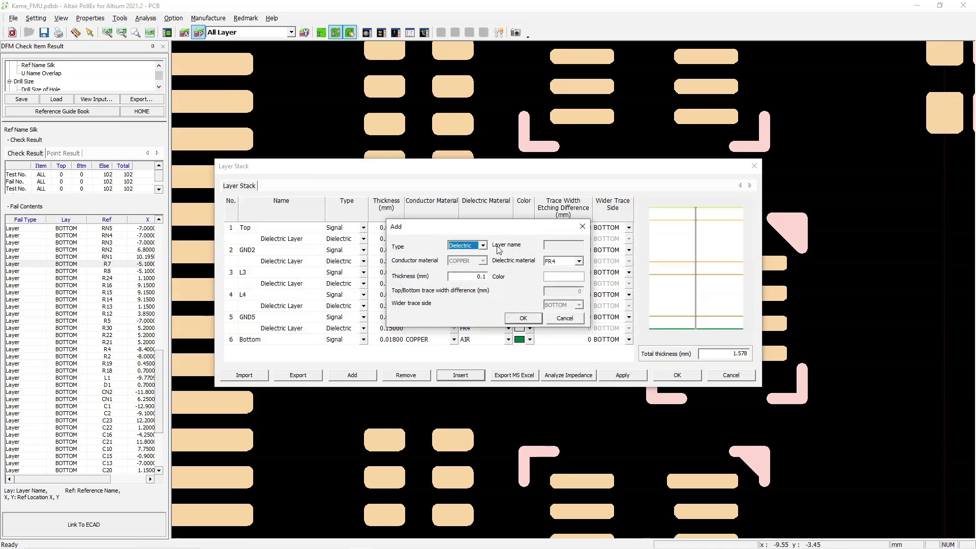
left_click(483, 246)
left_click(484, 247)
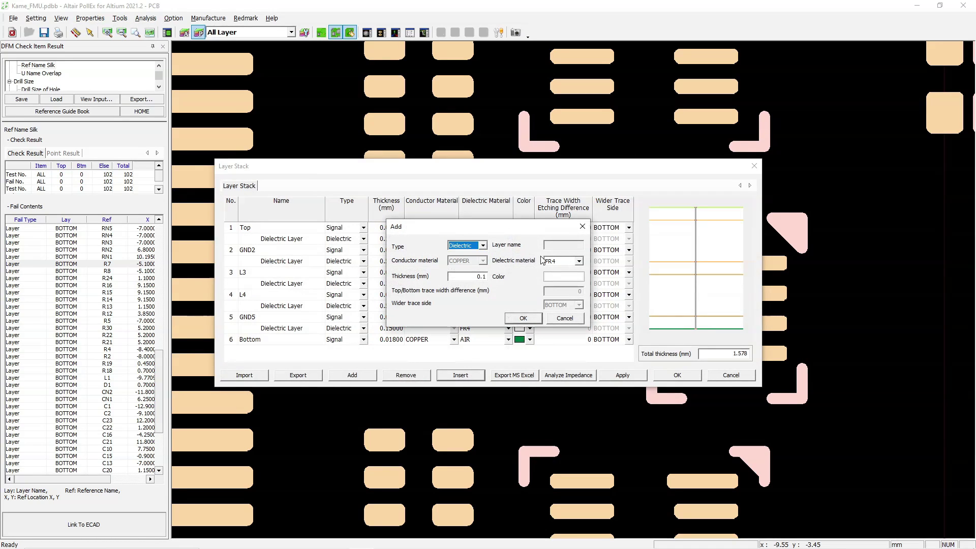
left_click(579, 261)
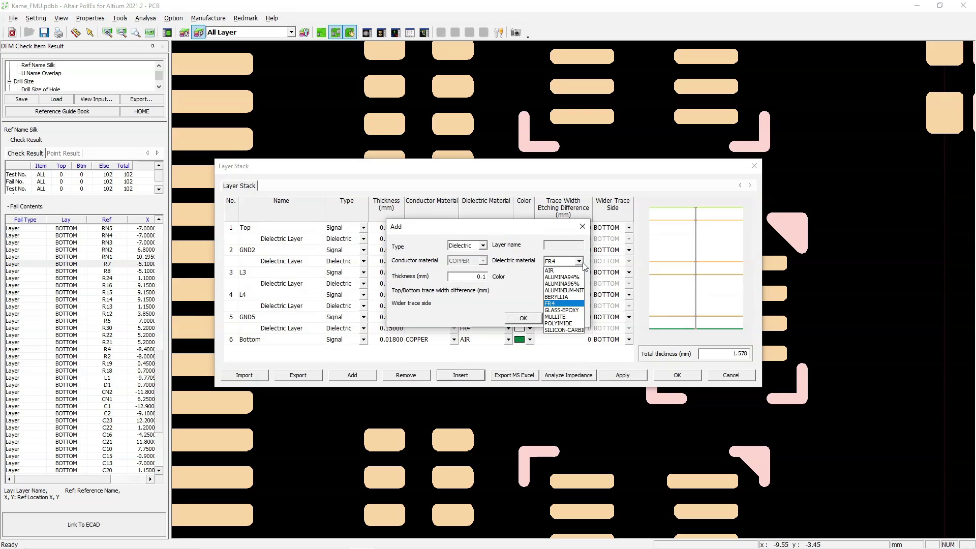
left_click(583, 264)
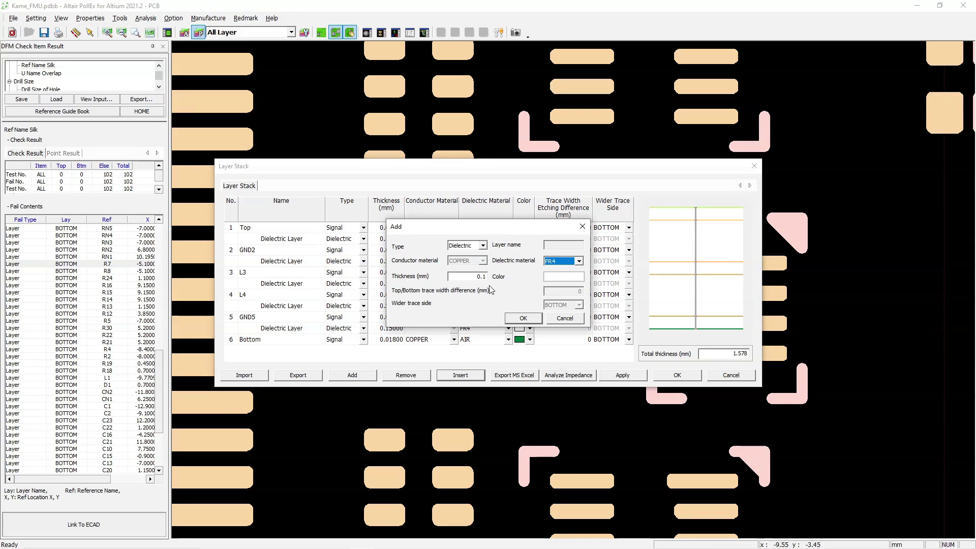
left_click(558, 278)
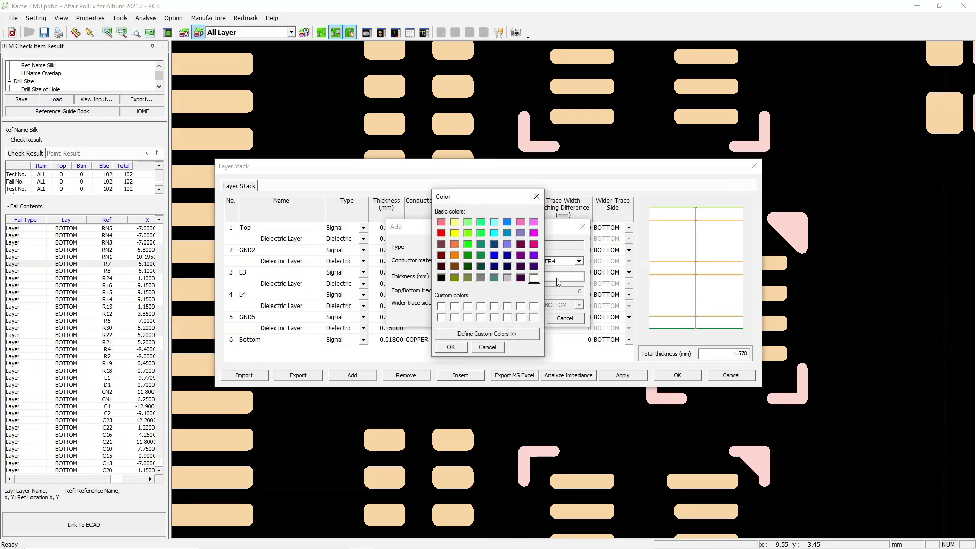
left_click(492, 348)
left_click(566, 317)
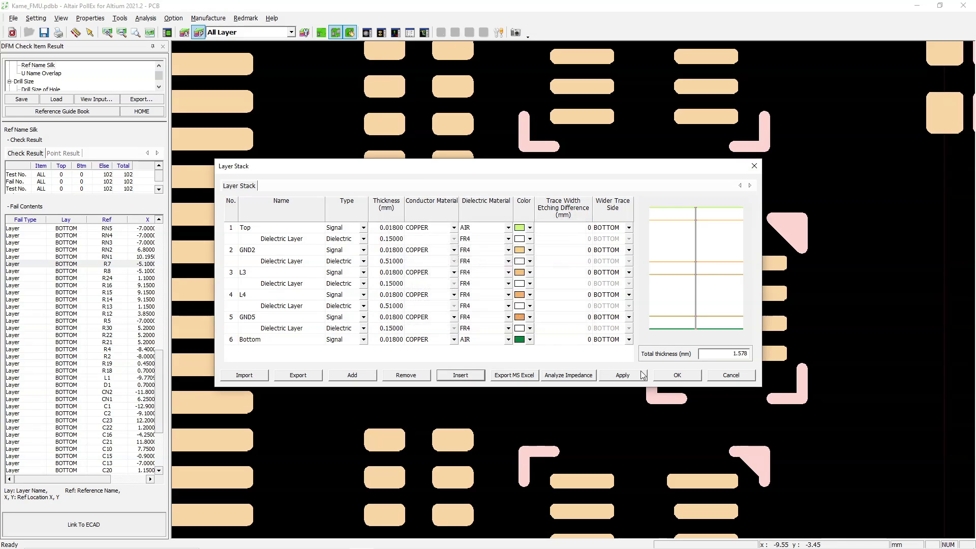
left_click(730, 375)
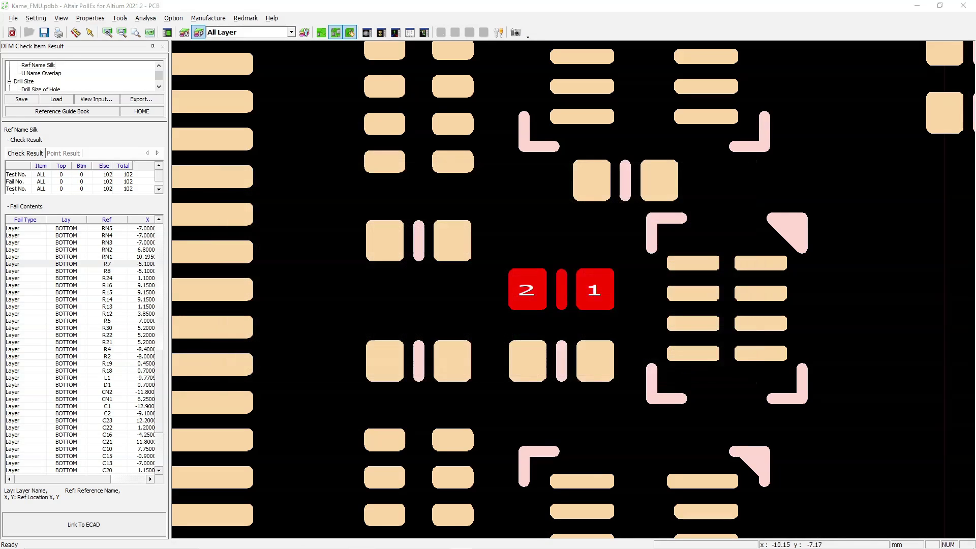
left_click(91, 18)
left_click(96, 75)
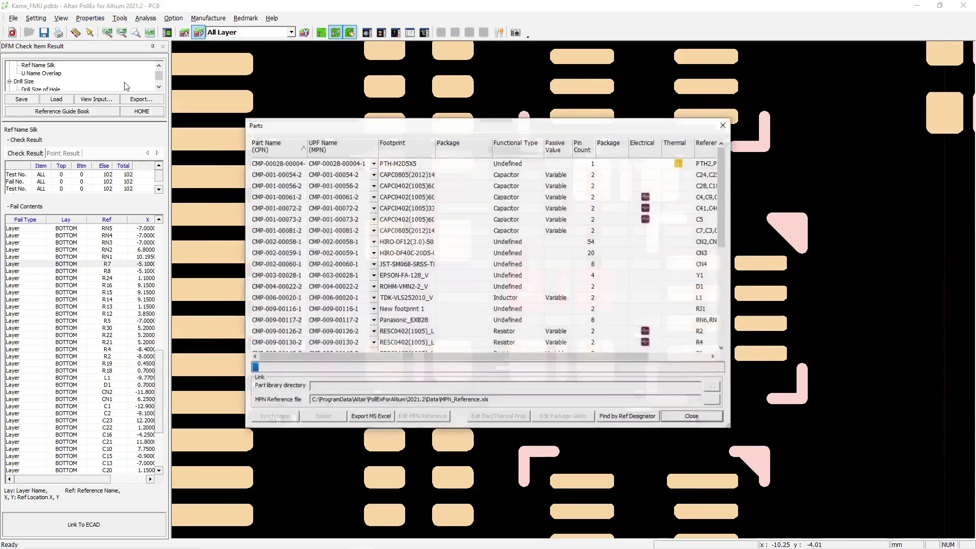
double_click(650, 178)
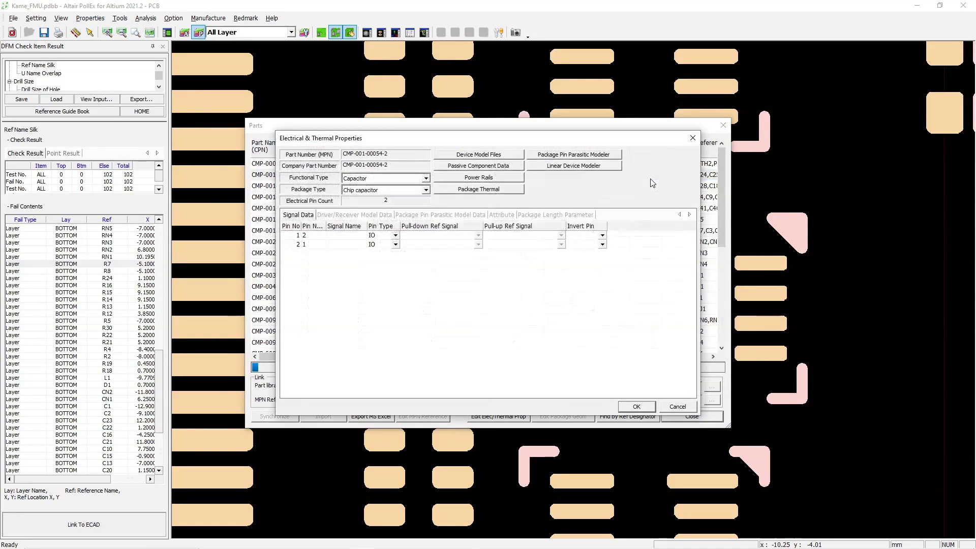
left_click(496, 156)
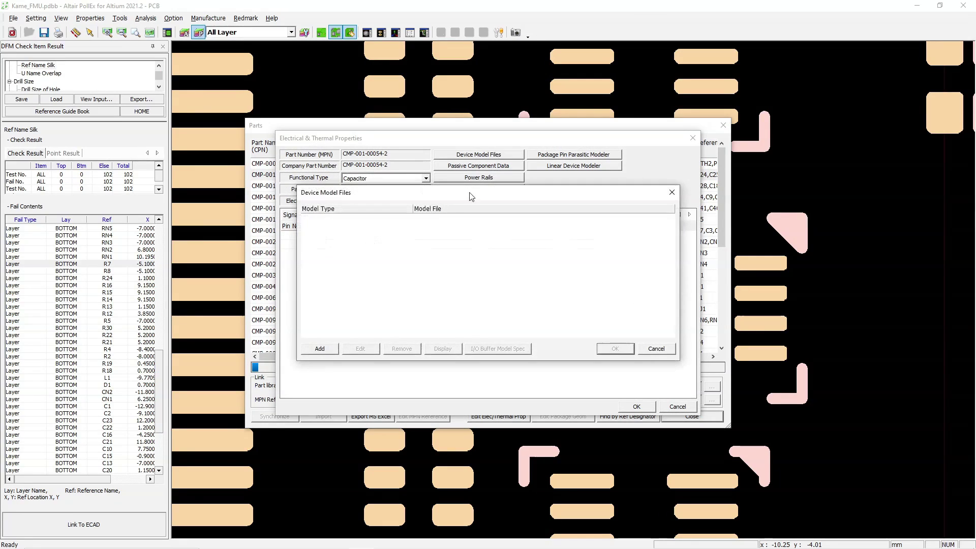
left_click(321, 348)
left_click(480, 266)
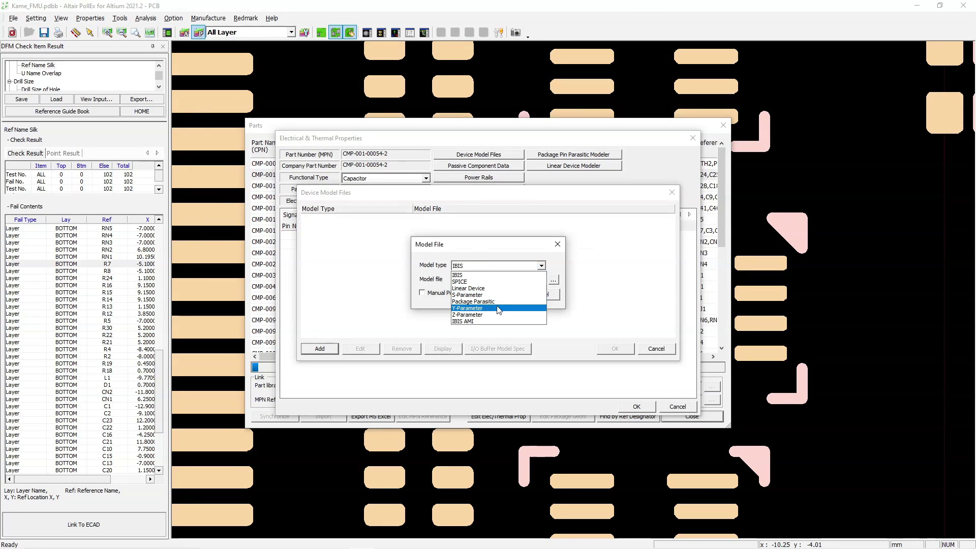
left_click(570, 263)
left_click(539, 294)
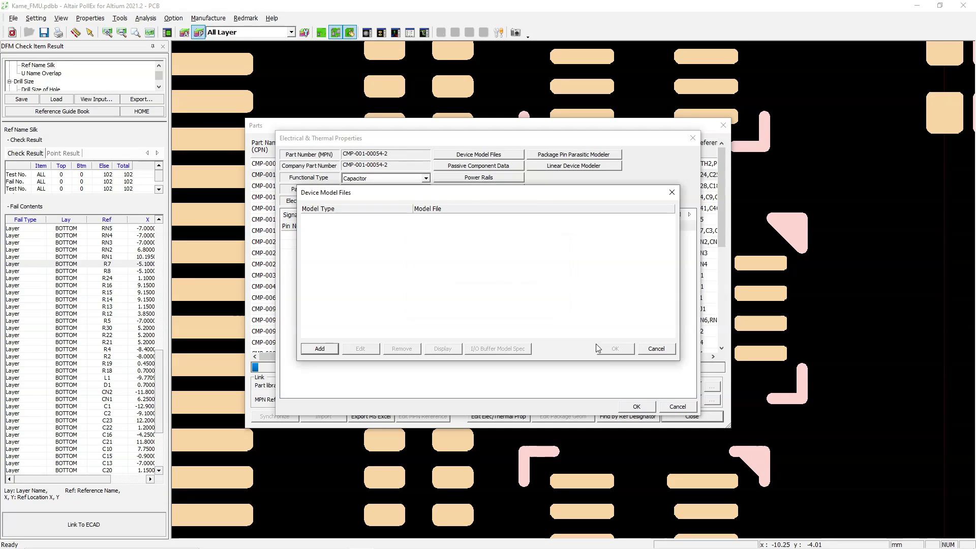
left_click(655, 348)
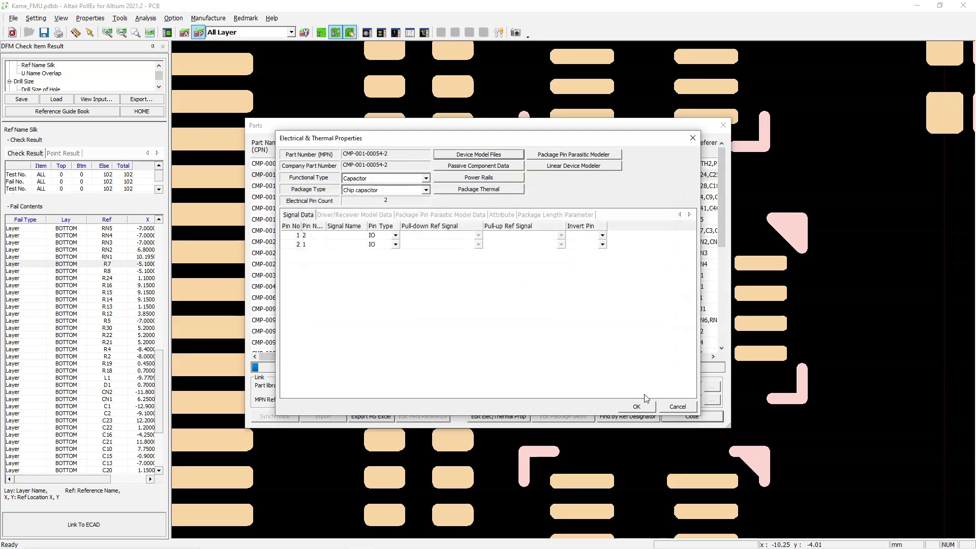
left_click(677, 406)
scroll(570, 294, "down", 5)
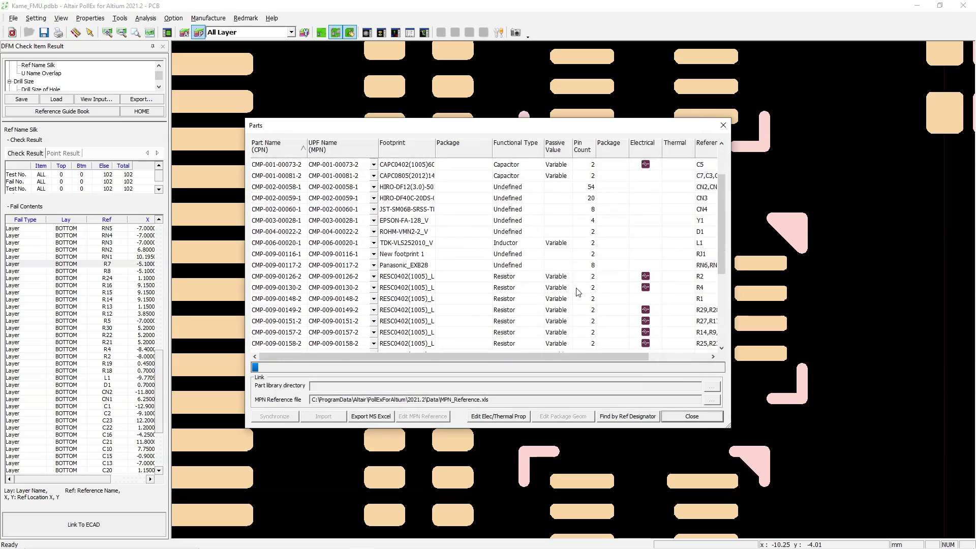
left_click(498, 416)
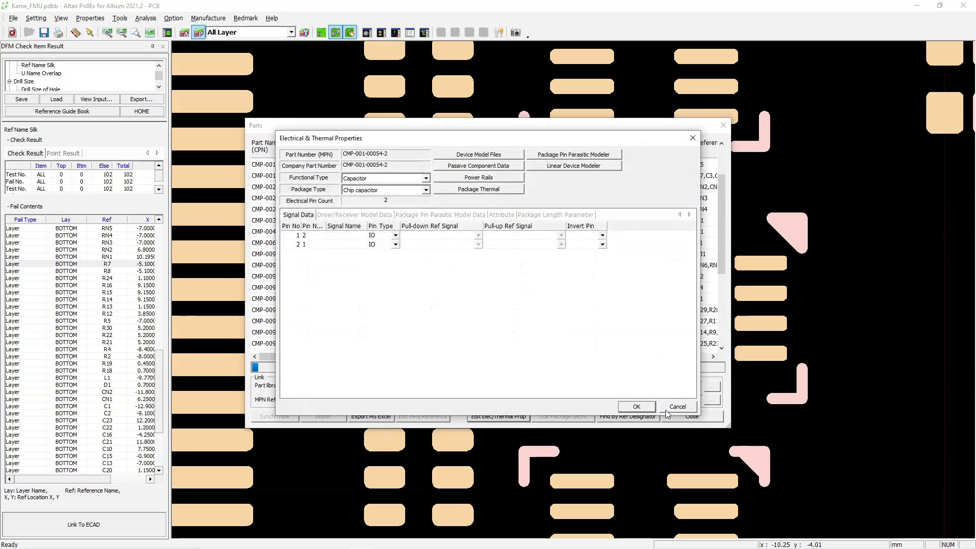
left_click(666, 409)
left_click(691, 417)
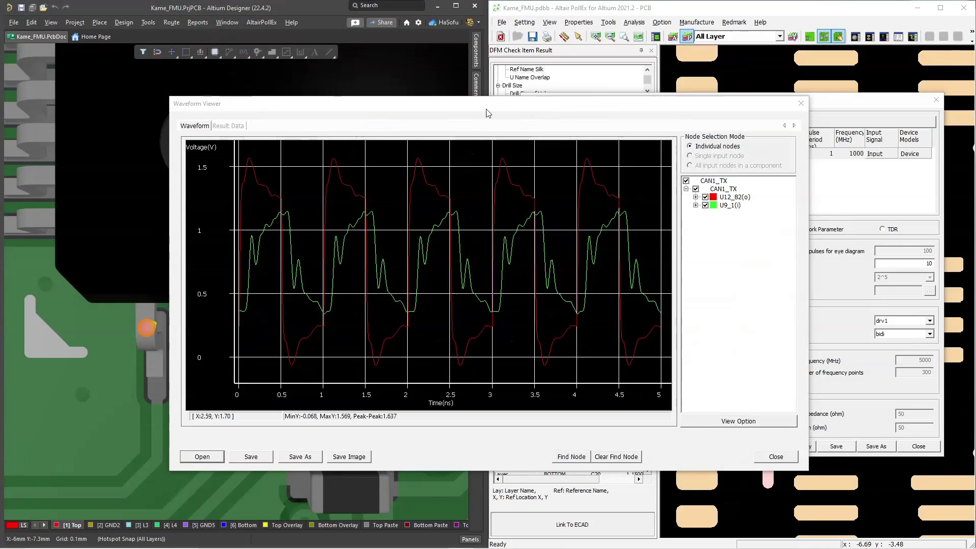
Rerun the CAN1_TX network analysis as an Eye Diagram, showing the eye at node U9_1(i).
left_click_drag(498, 109, 454, 103)
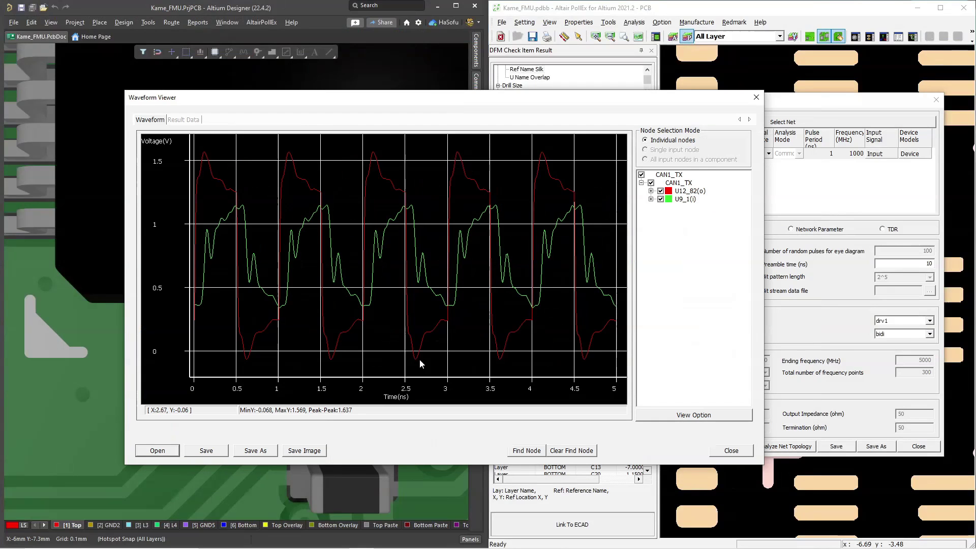
left_click(731, 451)
left_click(734, 229)
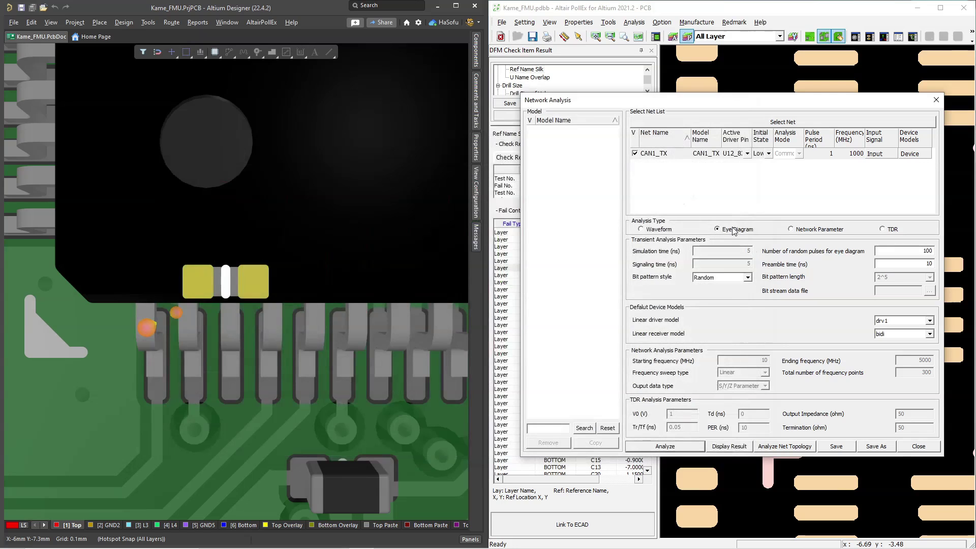
left_click(702, 448)
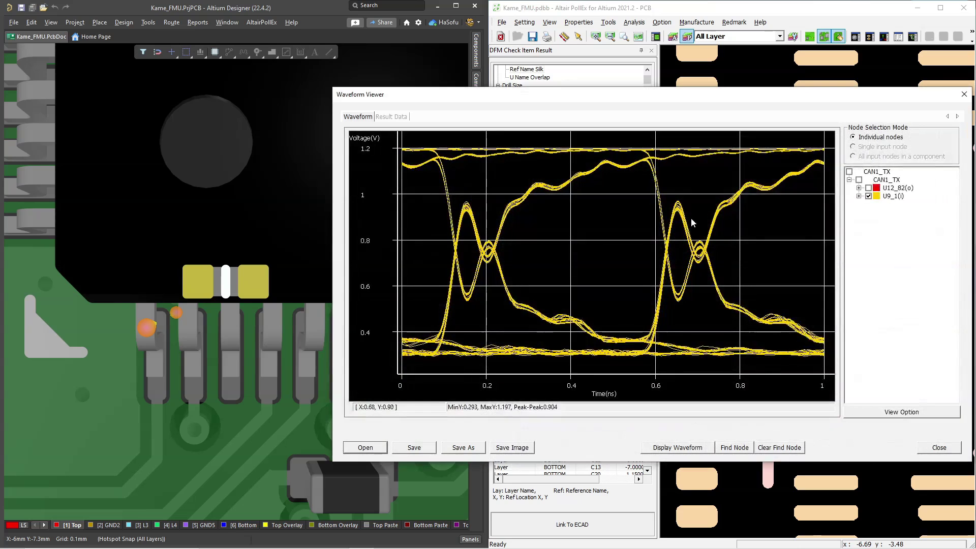
Add the U12_82(o) node waveforms and overlay an eye mask on the eye diagram.
left_click_drag(606, 100, 505, 93)
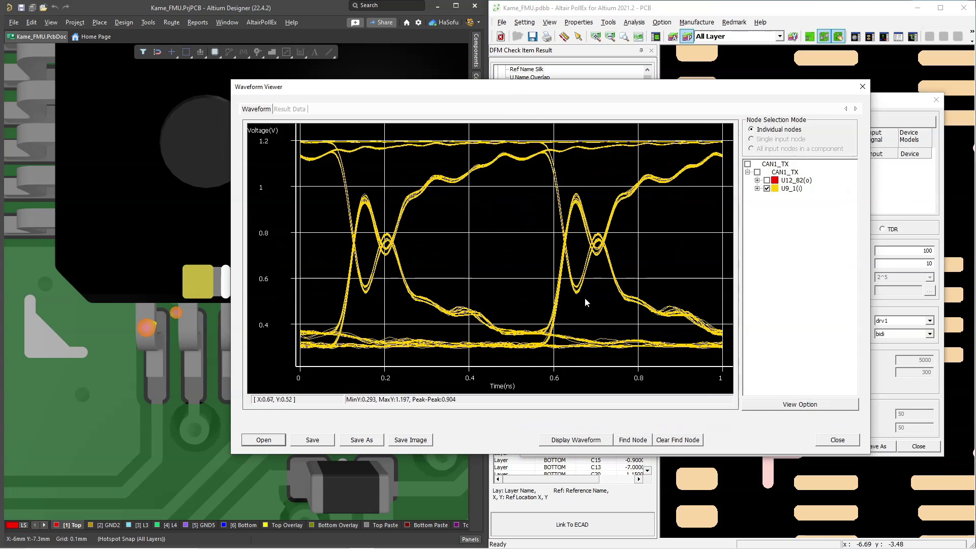
left_click(766, 180)
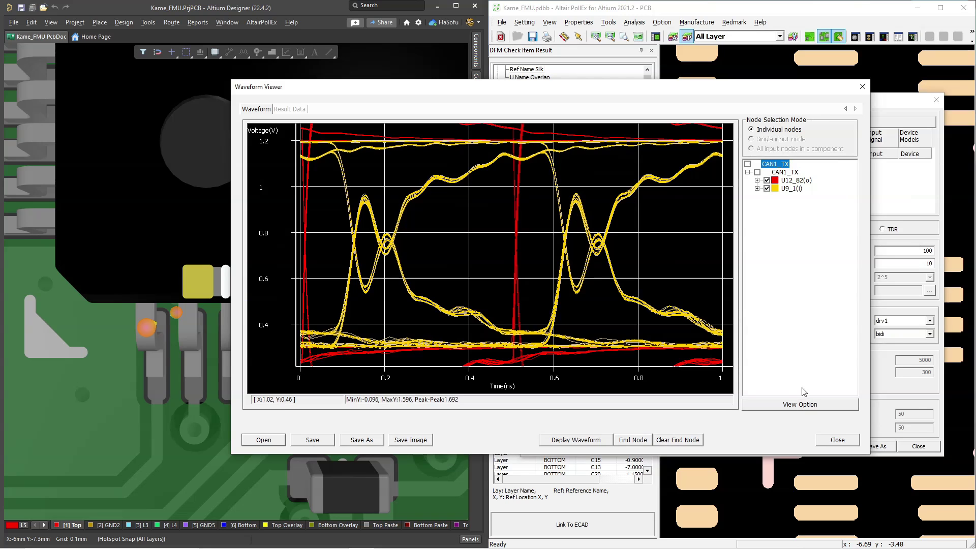
left_click(801, 404)
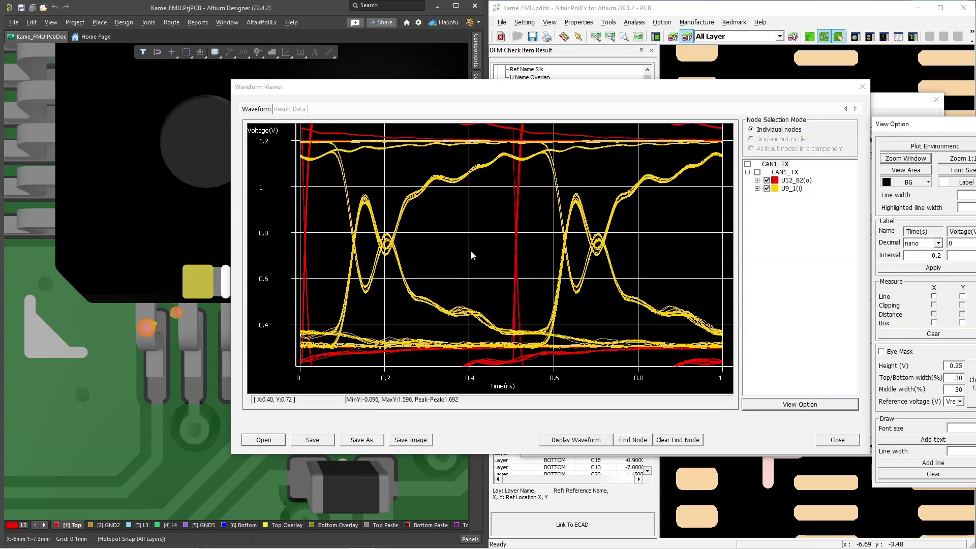
left_click(898, 356)
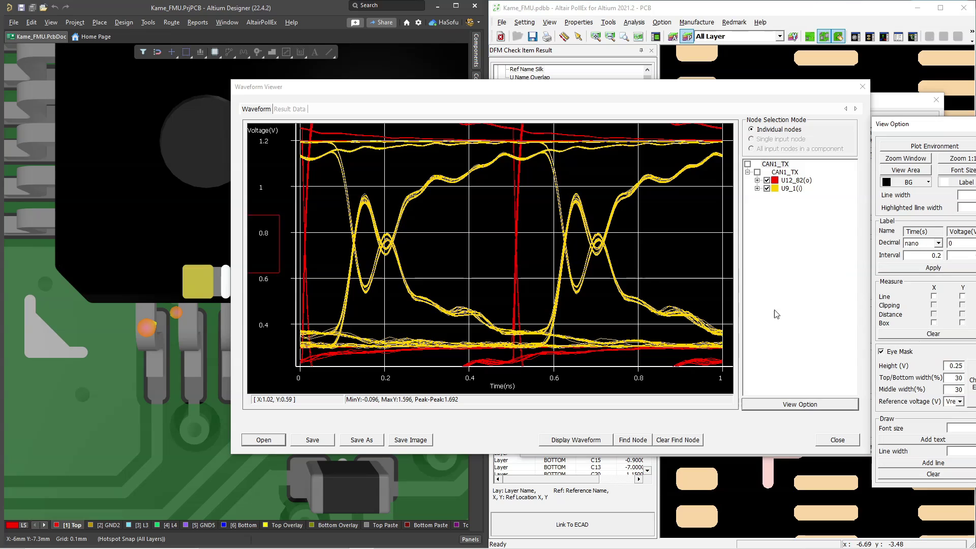
left_click(472, 261)
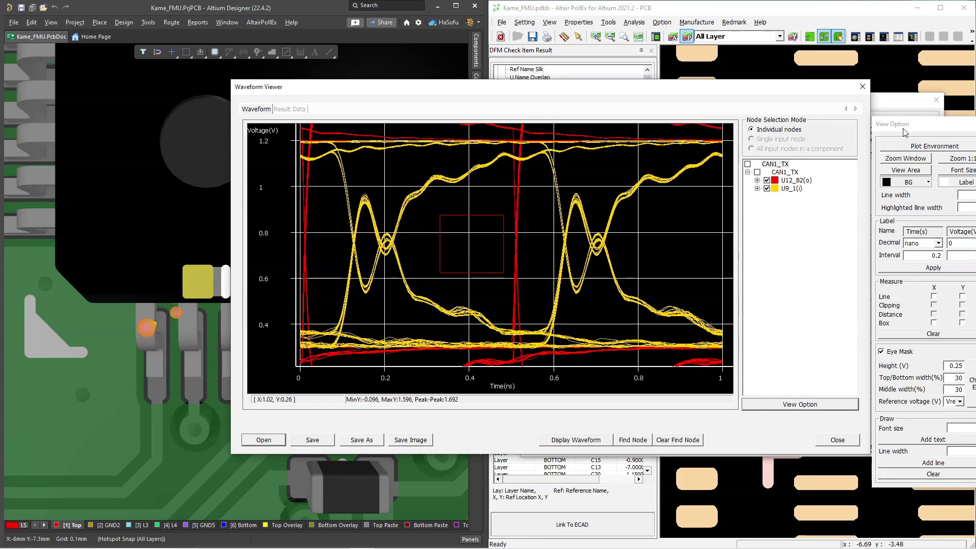
Close the view options panel and the Waveform Viewer.
left_click_drag(904, 131, 771, 134)
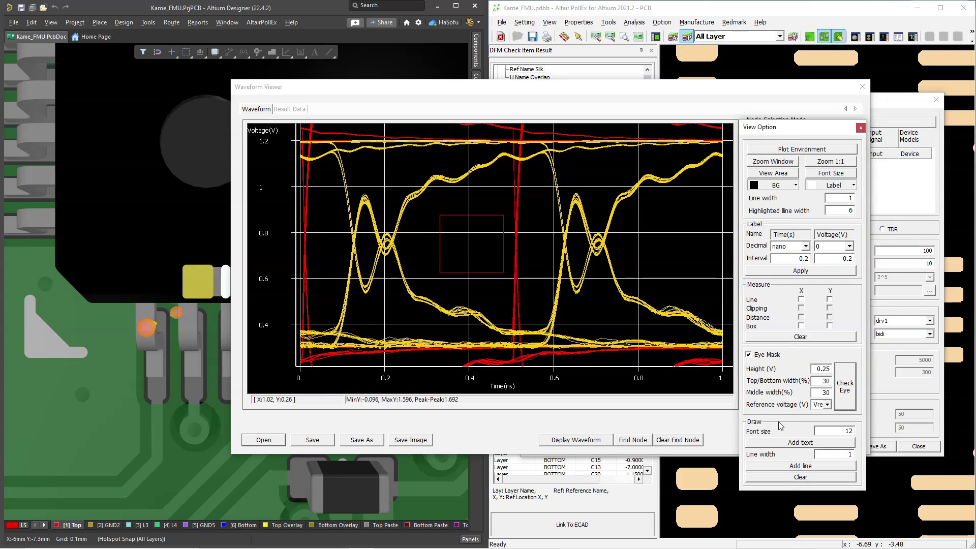
left_click(860, 128)
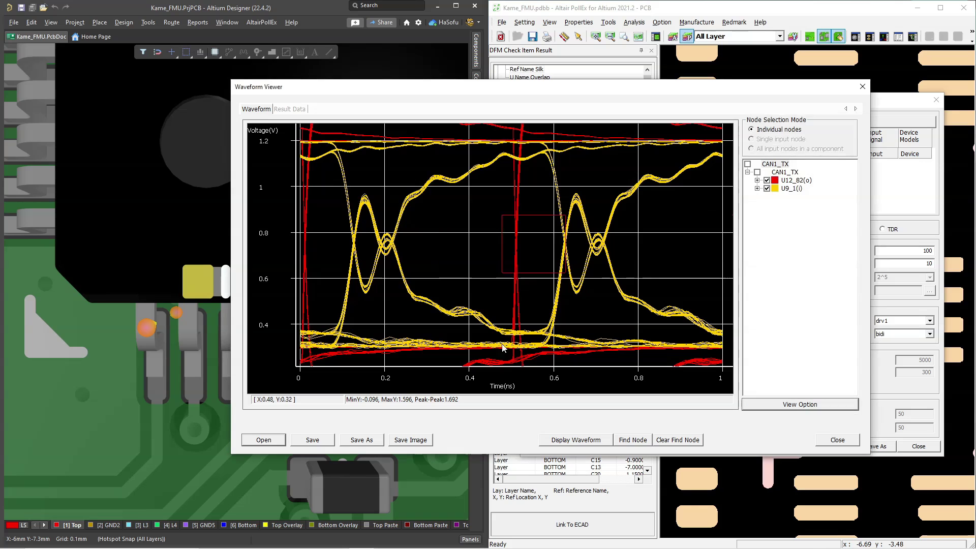
left_click(830, 438)
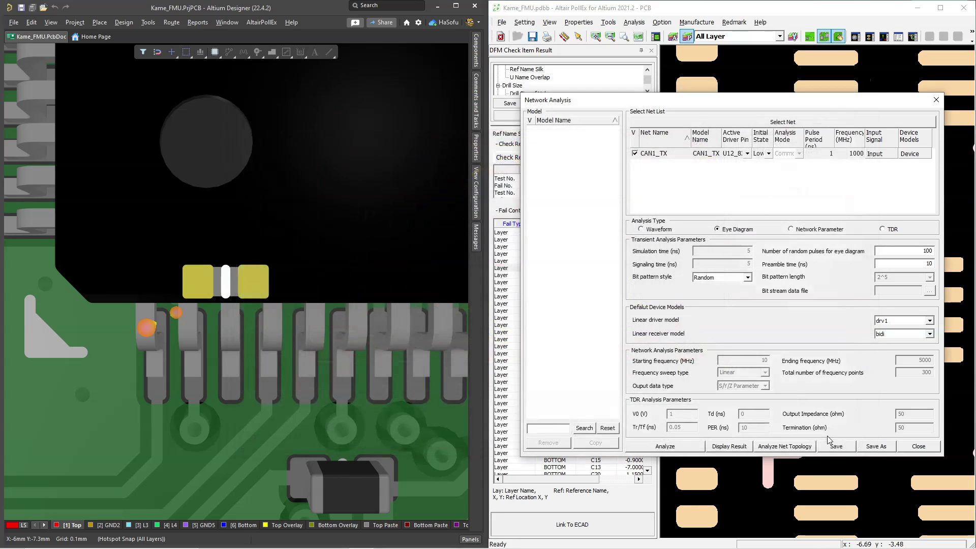
Close Network Analysis and open CMP-001-00073-2's properties, leaving Package Type Undefined.
left_click(914, 445)
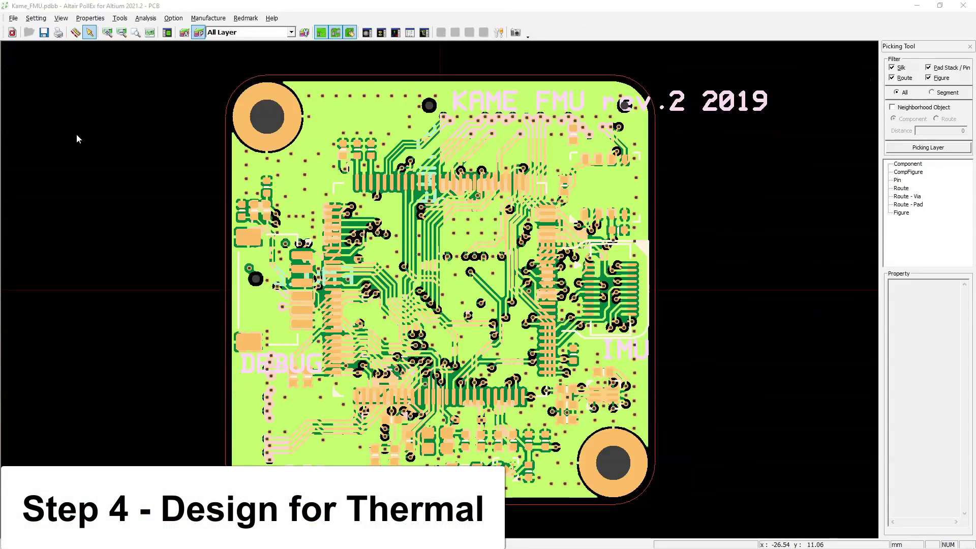
left_click(90, 18)
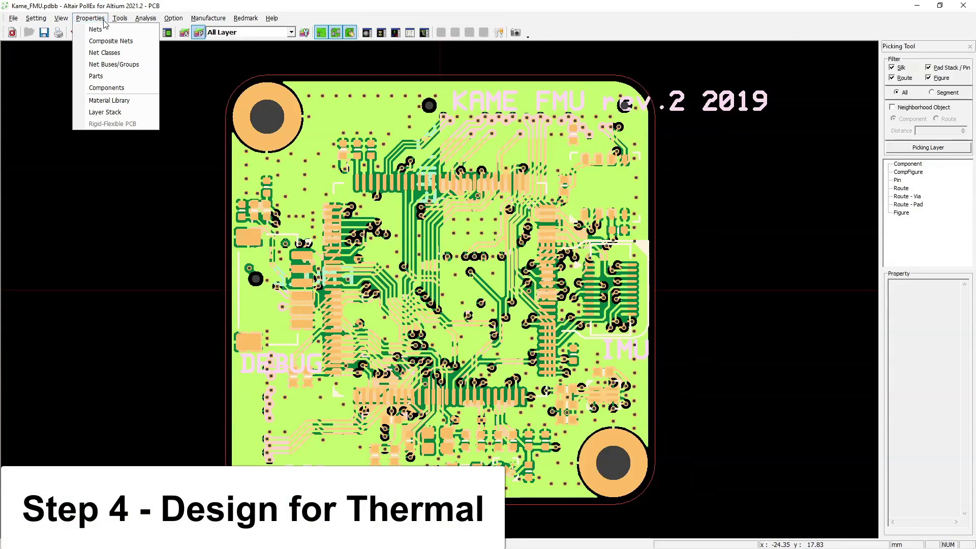
left_click(130, 91)
double_click(413, 219)
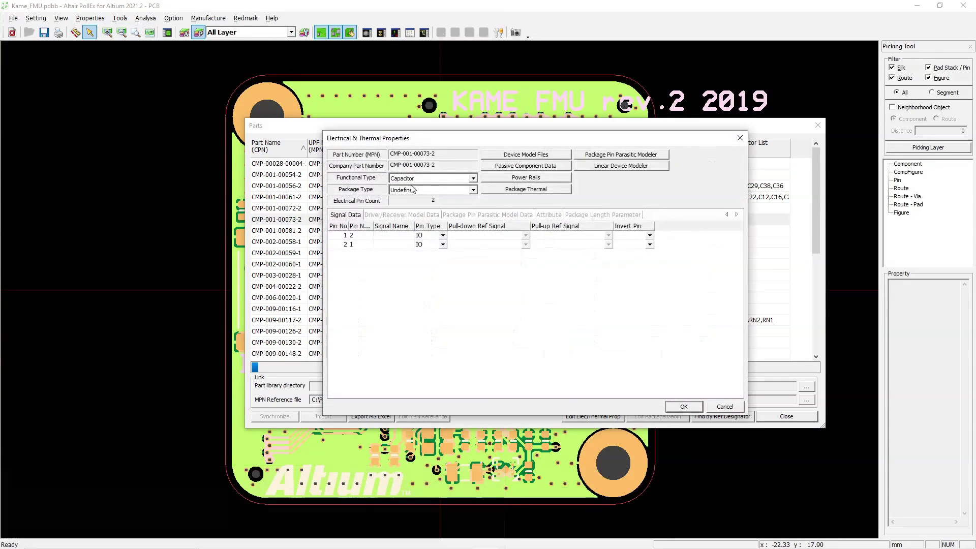
left_click(473, 190)
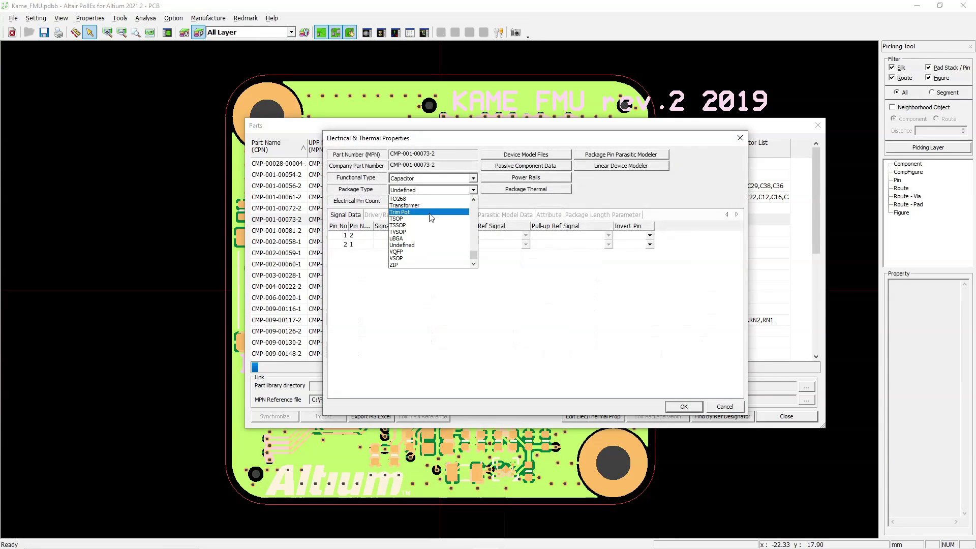
scroll(438, 218, "up", 3)
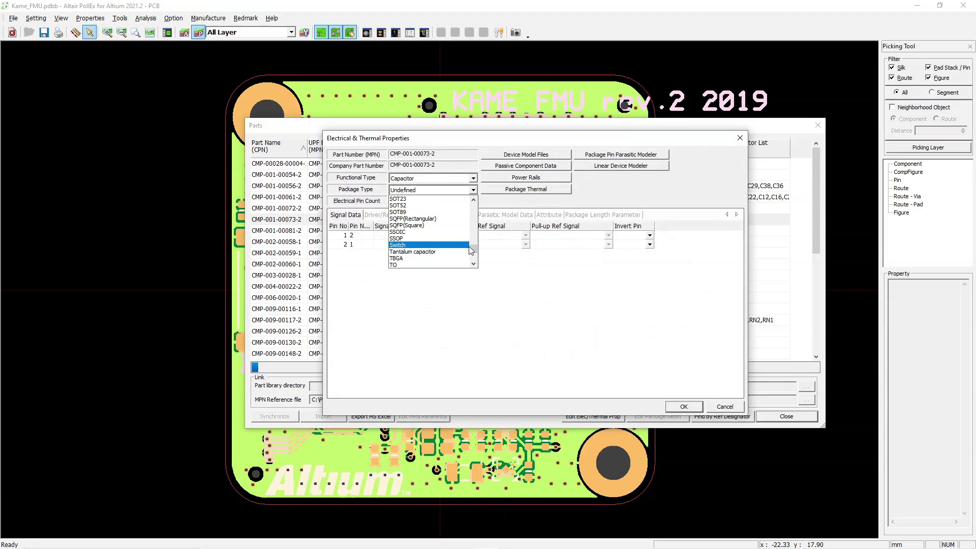
left_click(581, 293)
Inspect the Device Model Files, cancel adding an IBIS model, and confirm the part unchanged.
left_click(358, 236)
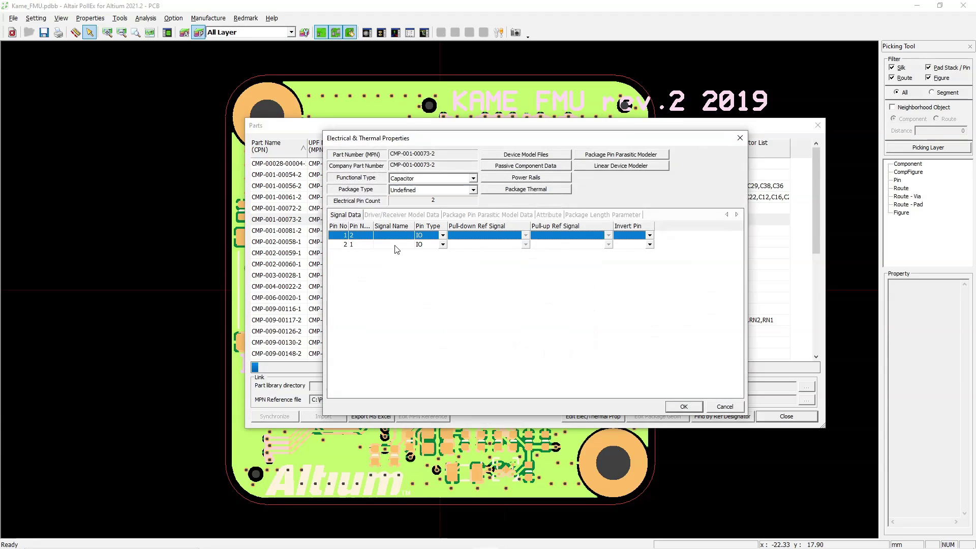
key("Tab")
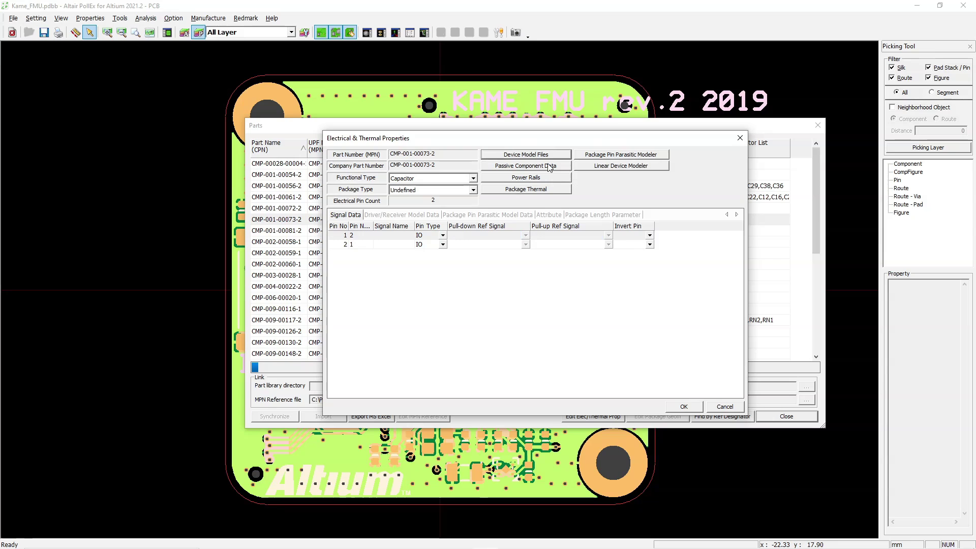
key("Return")
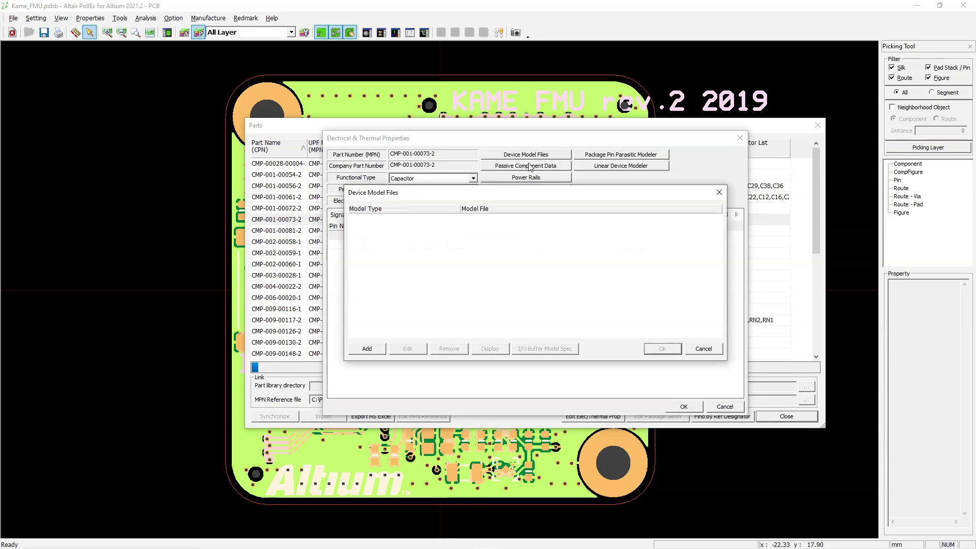
left_click(365, 347)
left_click(555, 267)
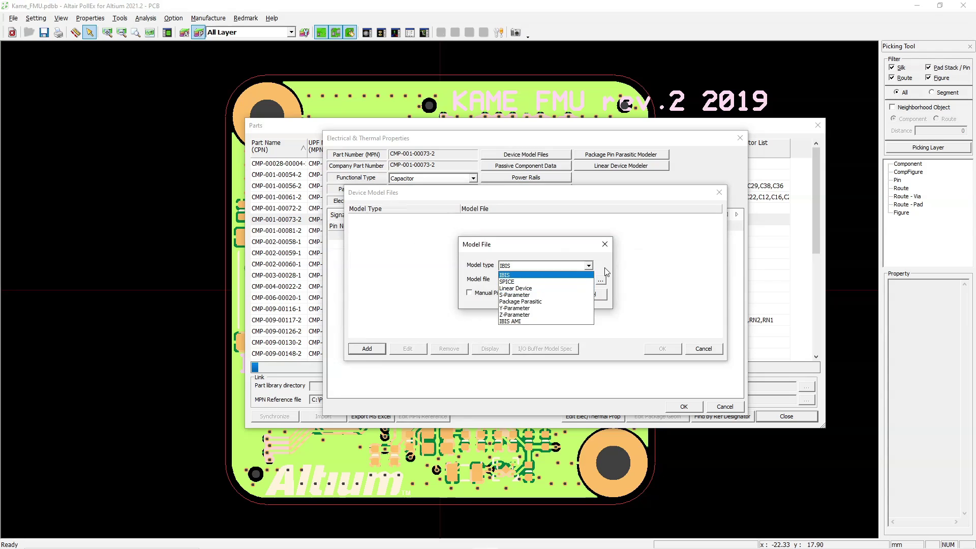
left_click(539, 275)
left_click(601, 295)
left_click(704, 352)
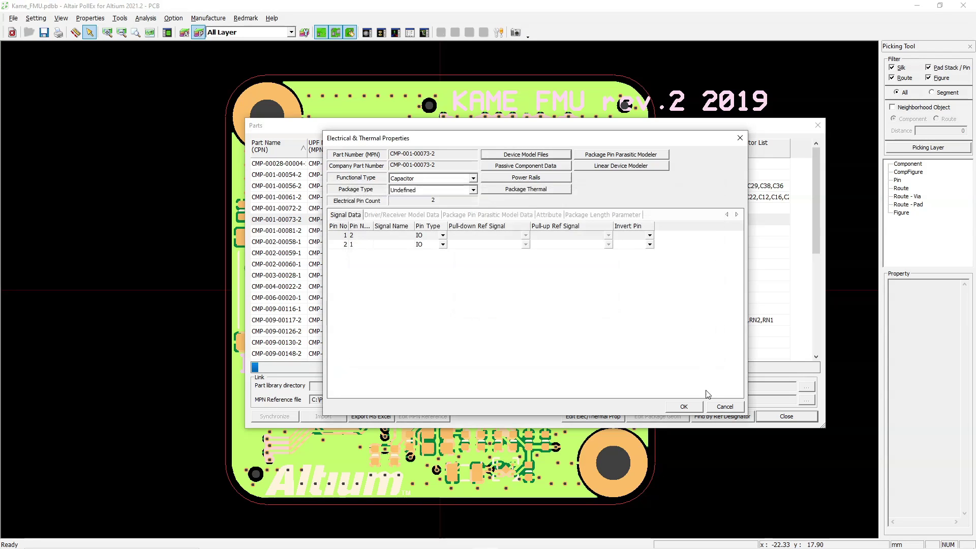
left_click(683, 407)
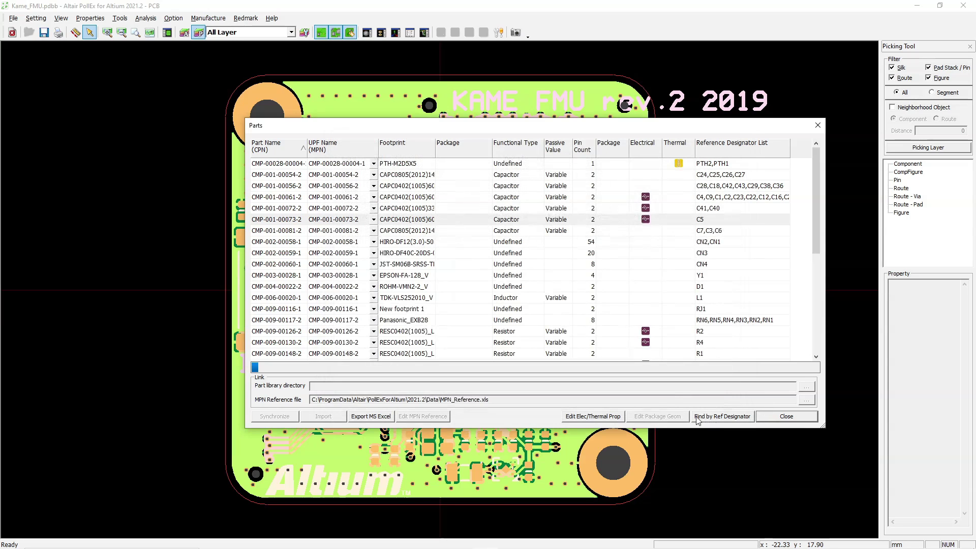
Close the parts list, then review the thermal constraints (25 °C ambient, boundary and component conditions) unchanged.
left_click(786, 416)
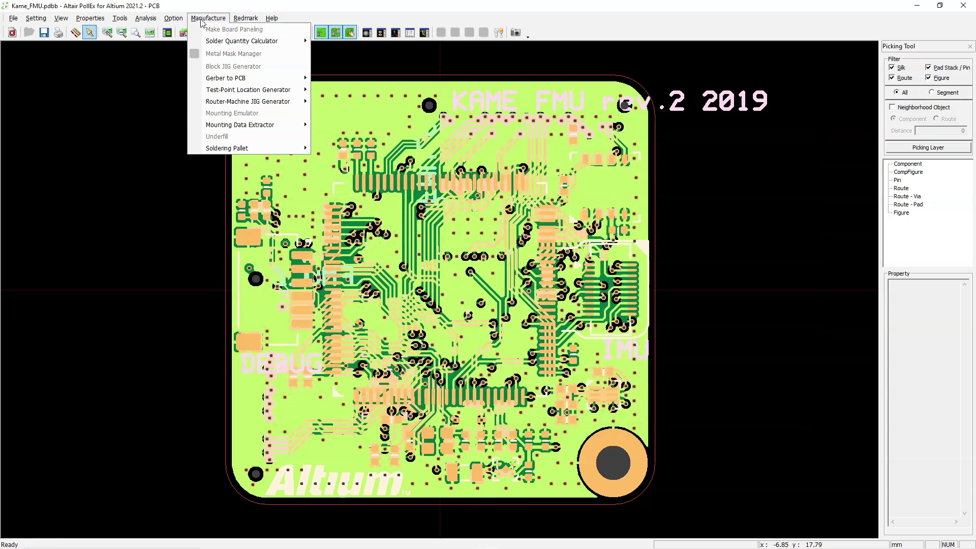
mouse_move(200, 64)
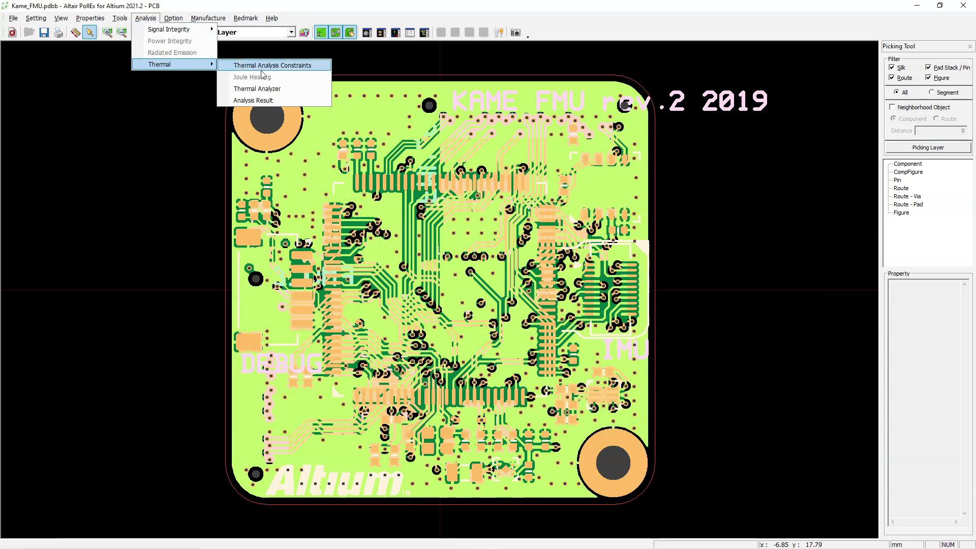
left_click(285, 66)
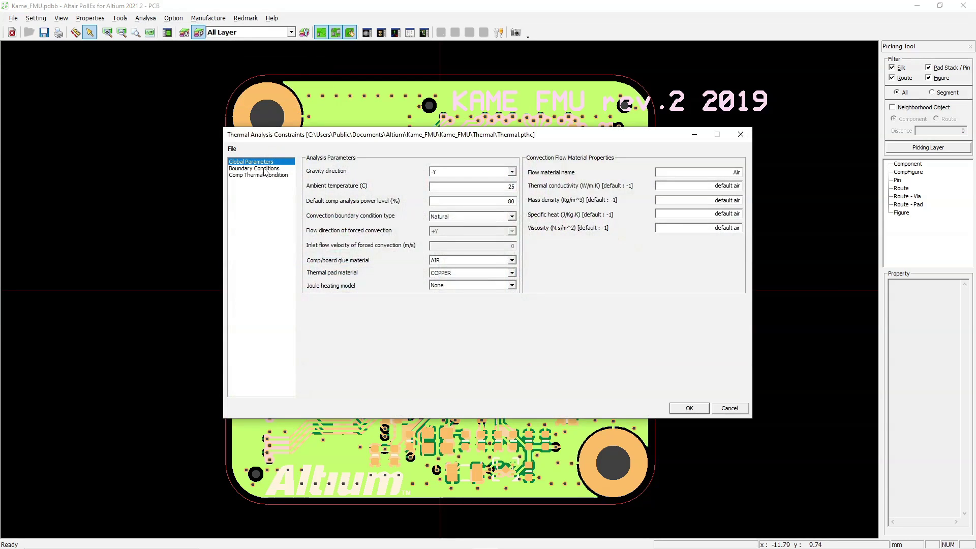
left_click(265, 168)
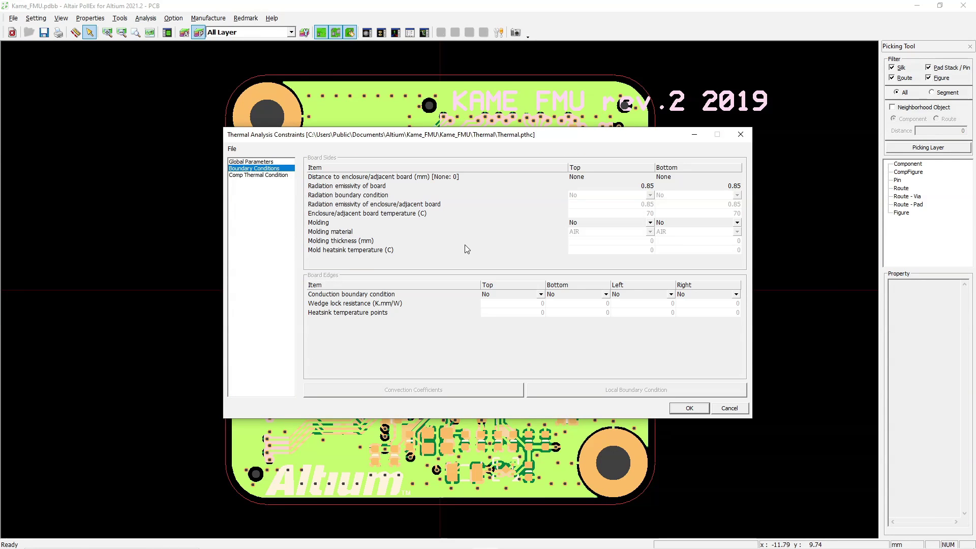
left_click(272, 175)
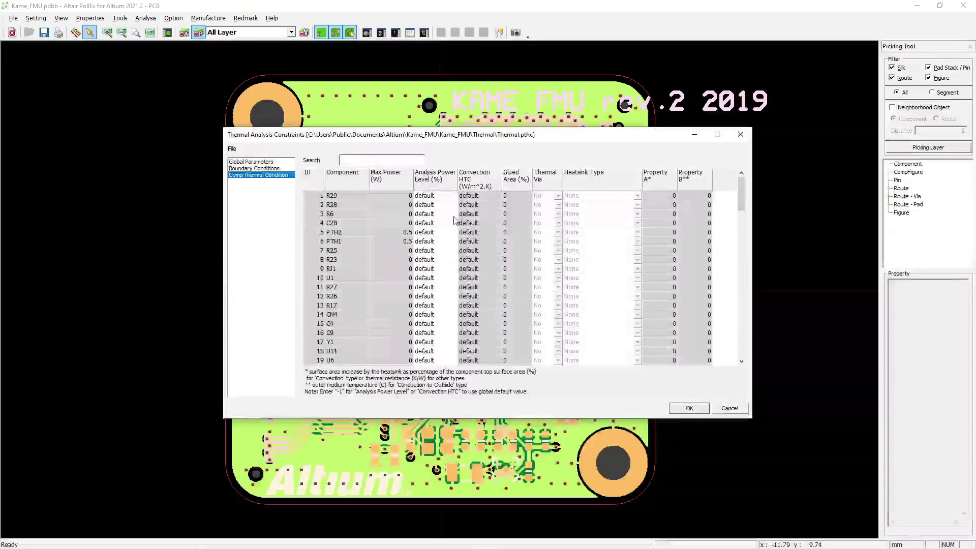
left_click(727, 410)
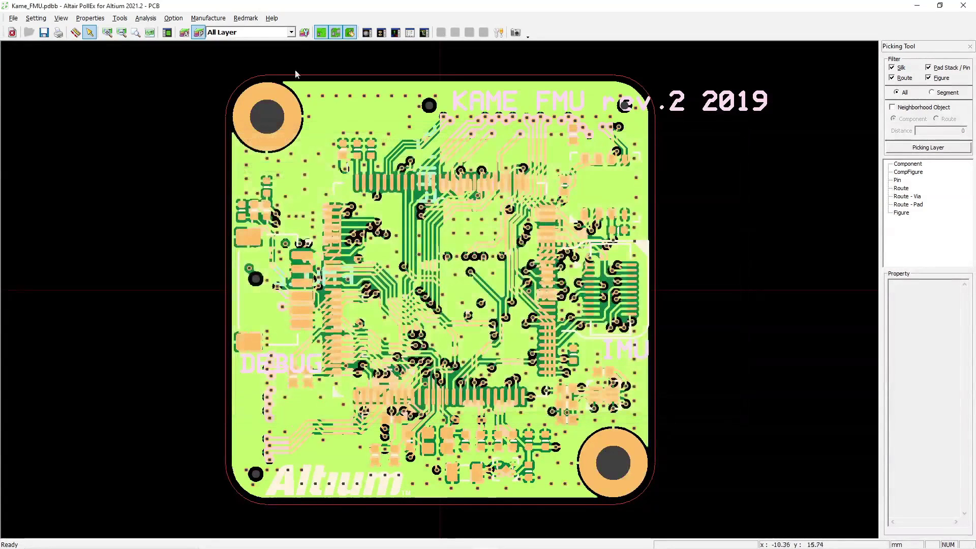
left_click(208, 18)
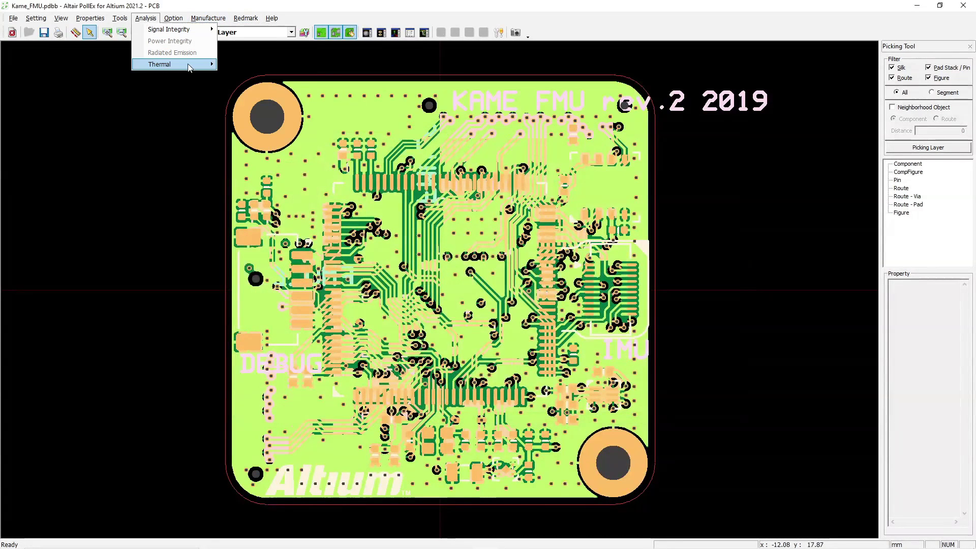
Run the thermal analysis for a 0–115 °C top-surface map and enable component move mode.
mouse_move(189, 66)
left_click(271, 89)
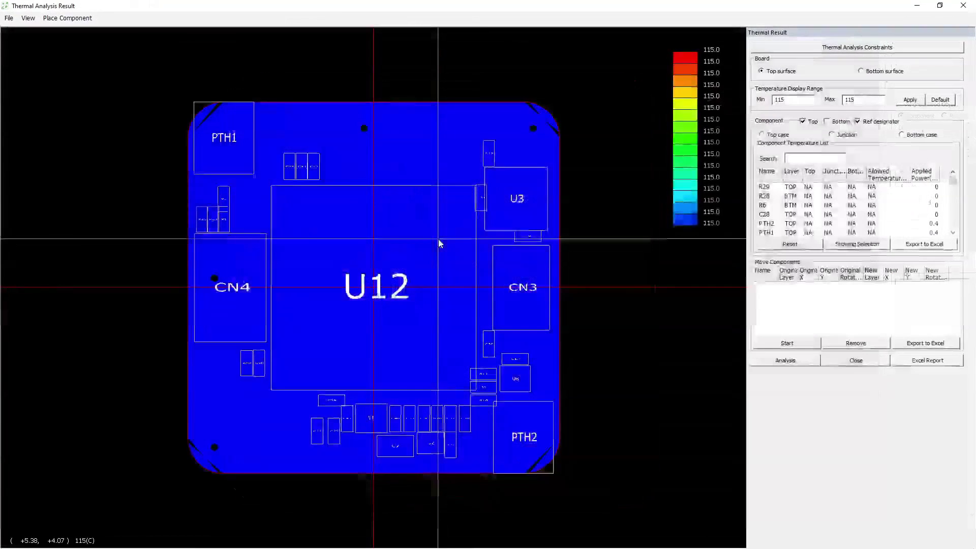
left_click(791, 343)
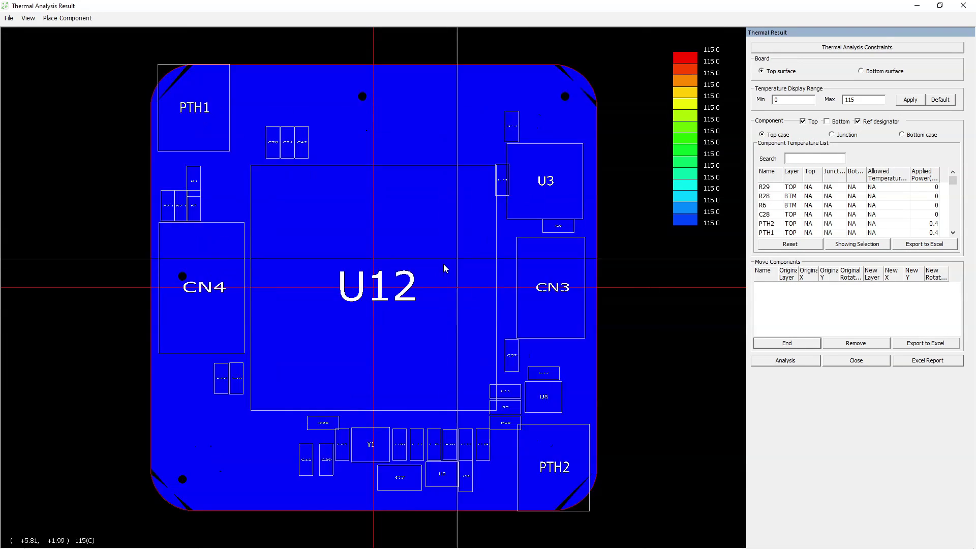
scroll(405, 241, "up", 1)
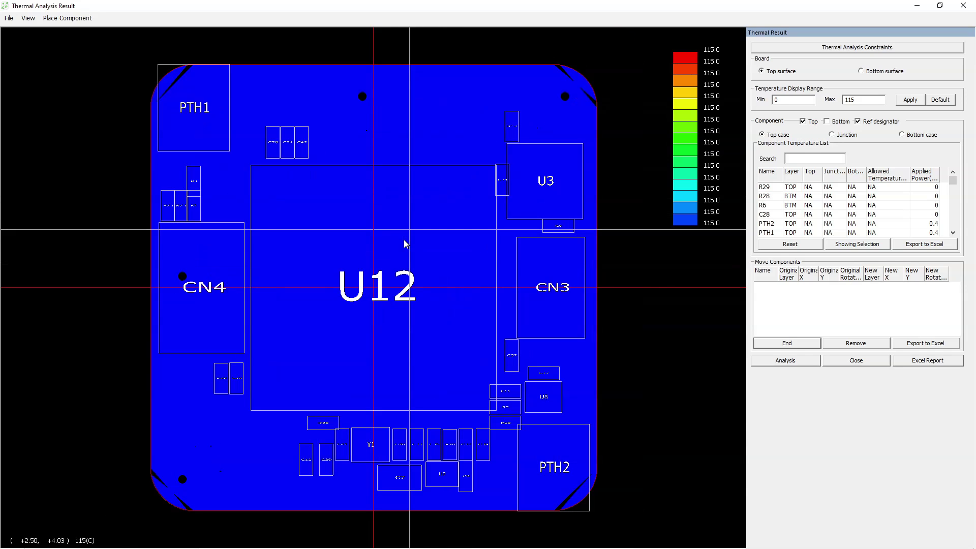